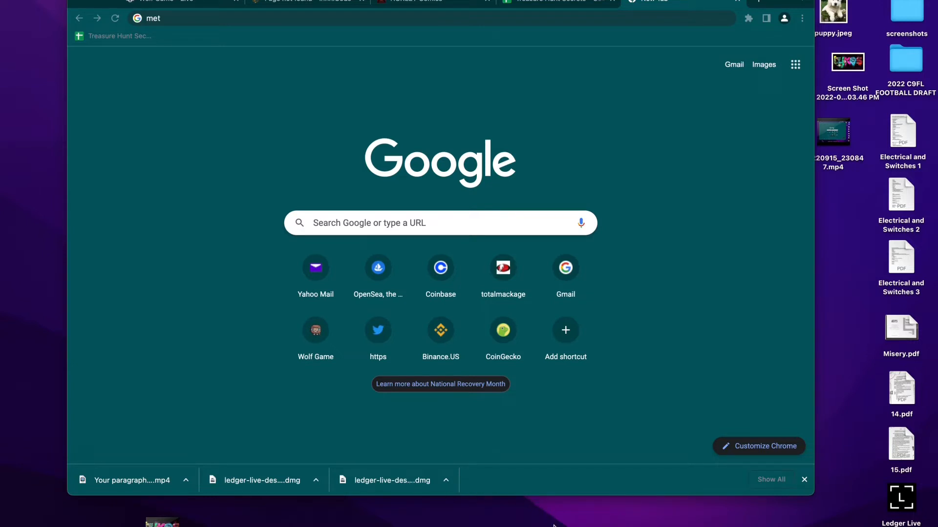
# Step: Search Google for 'metamask extension chrome' and open MetaMask's Chrome Web Store listing
pyautogui.moveTo(547, 523)
pyautogui.click(166, 17)
pyautogui.click(177, 20)
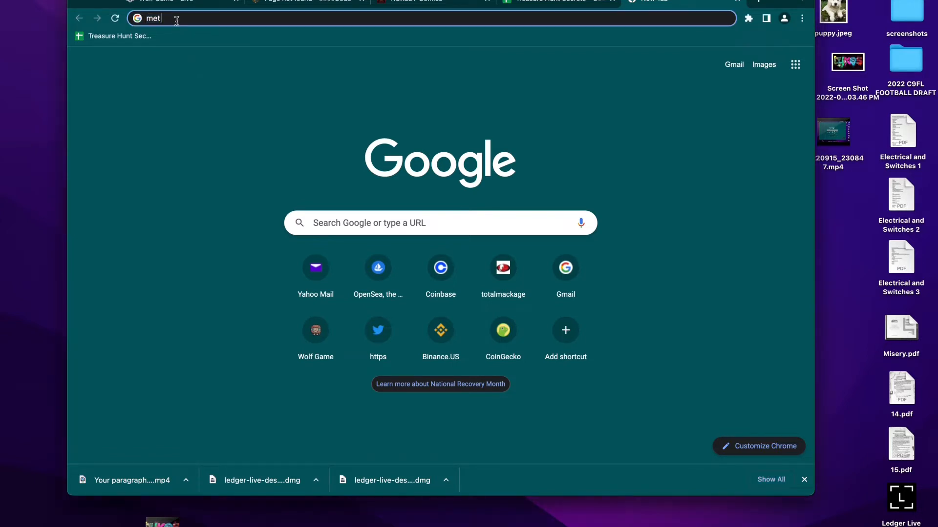
pyautogui.write('a')
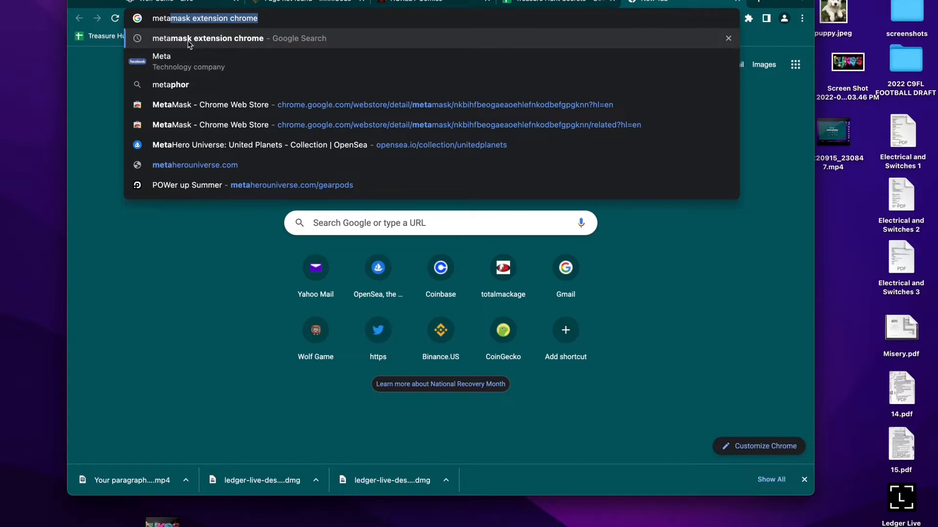
pyautogui.click(189, 39)
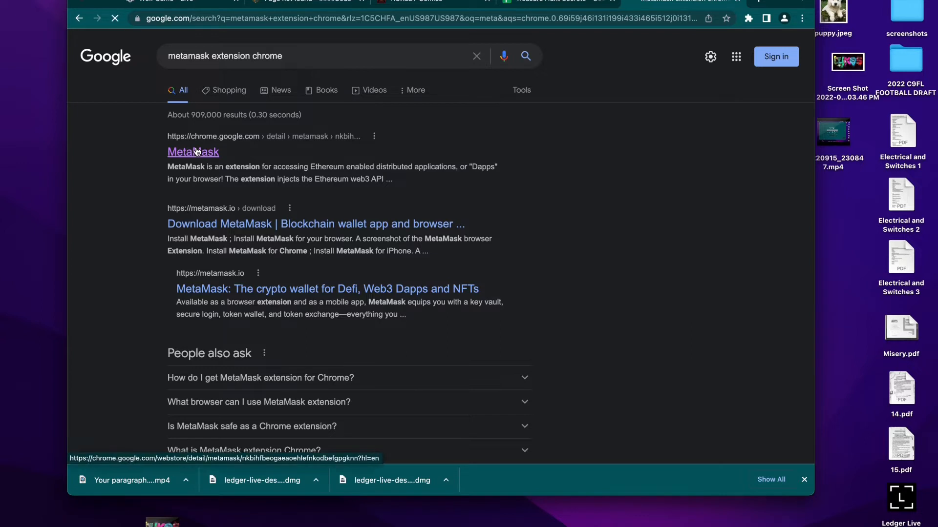
pyautogui.click(197, 151)
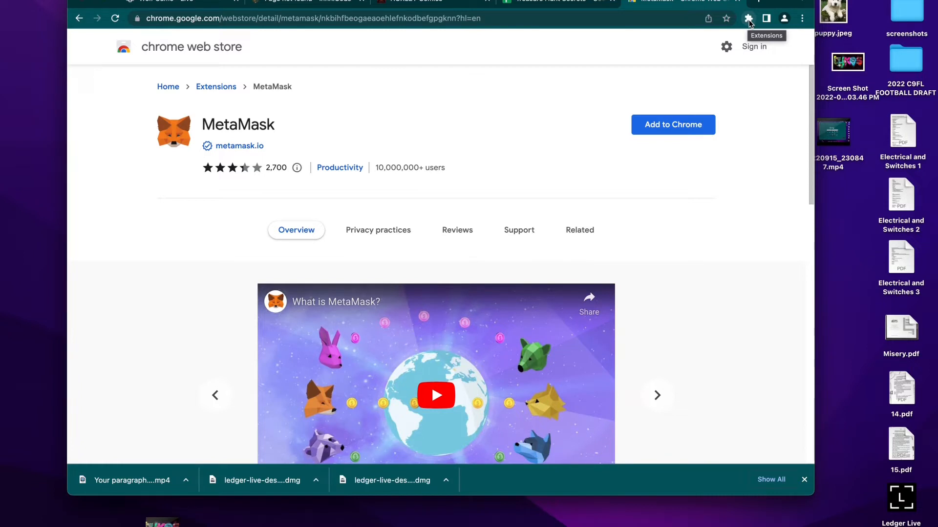
pyautogui.click(748, 18)
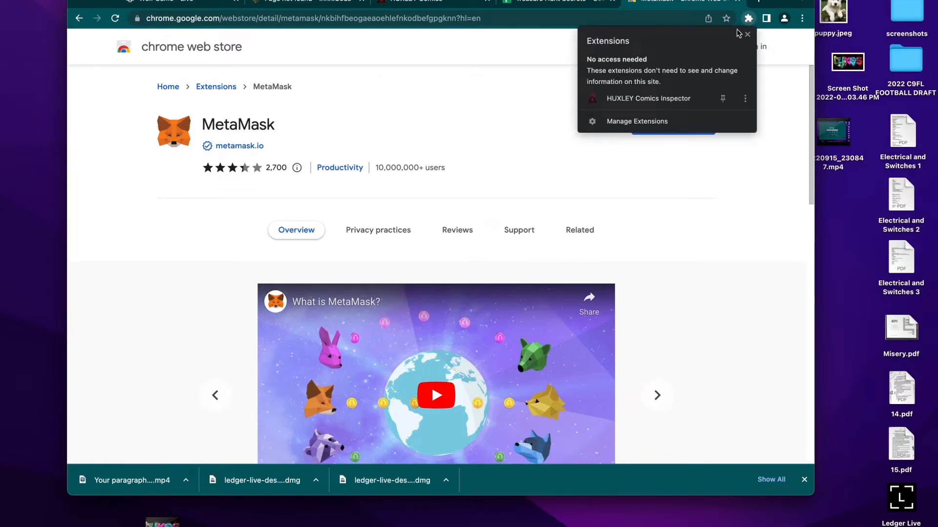
# Step: Add the MetaMask extension to Chrome from the Web Store and confirm the permission prompt
pyautogui.click(729, 201)
pyautogui.click(670, 126)
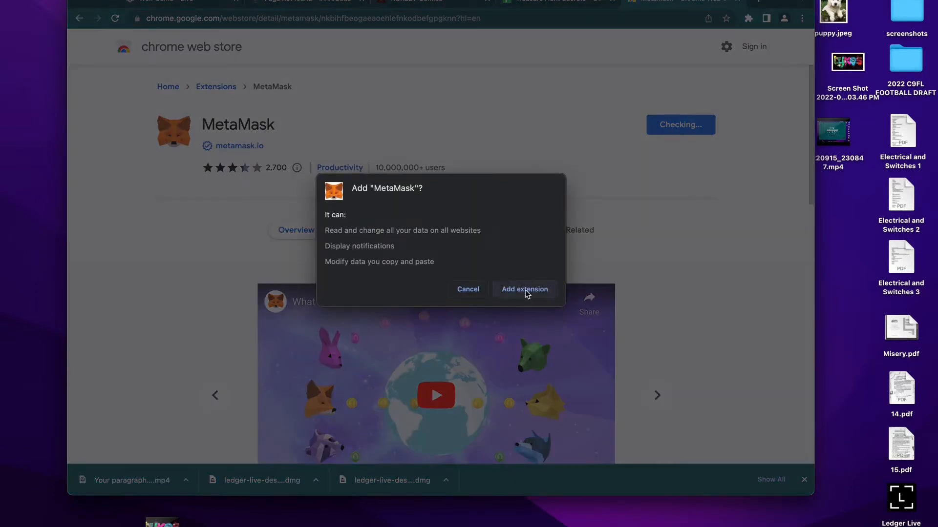
pyautogui.click(526, 291)
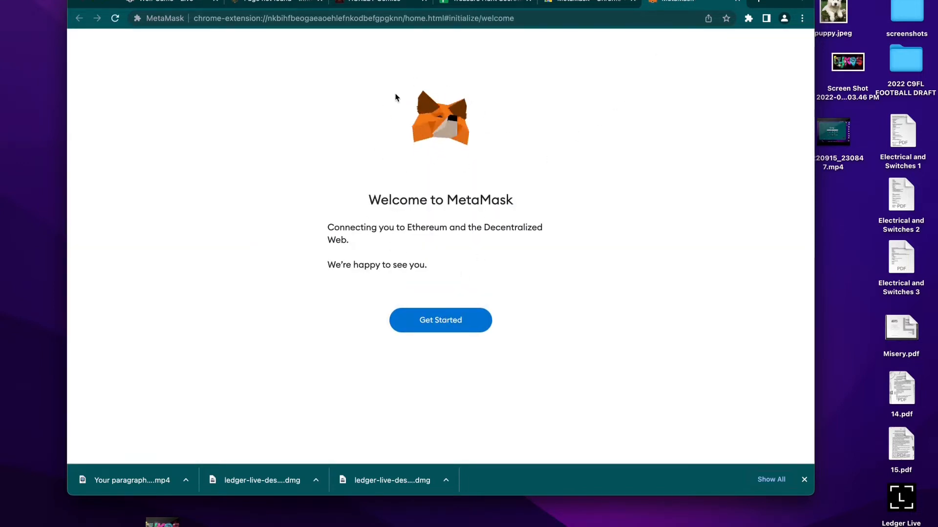
# Step: Start MetaMask setup, answer the usage-data prompt, and choose Import wallet
pyautogui.click(437, 320)
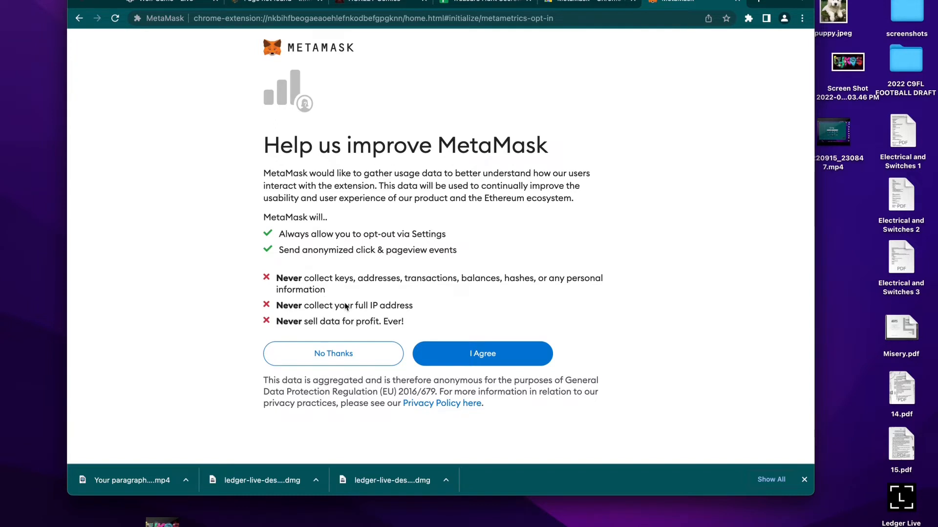
pyautogui.click(508, 359)
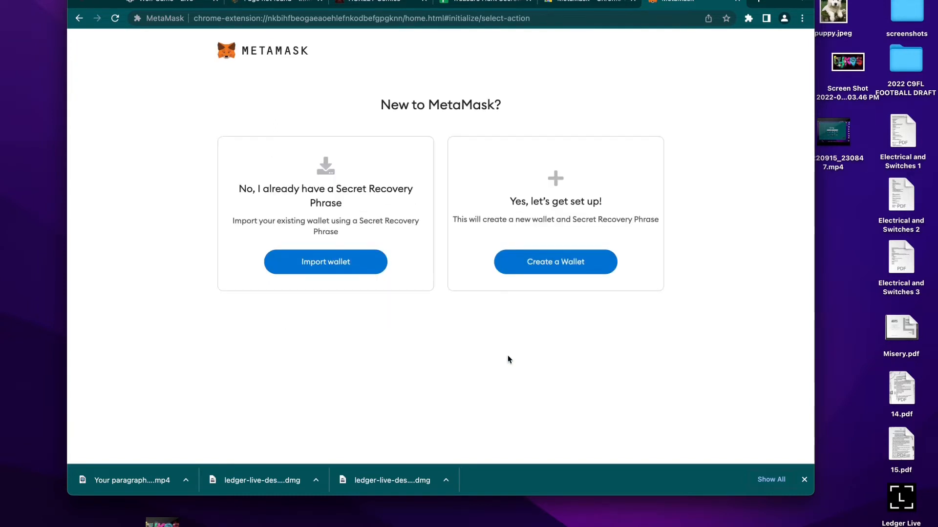
pyautogui.click(324, 265)
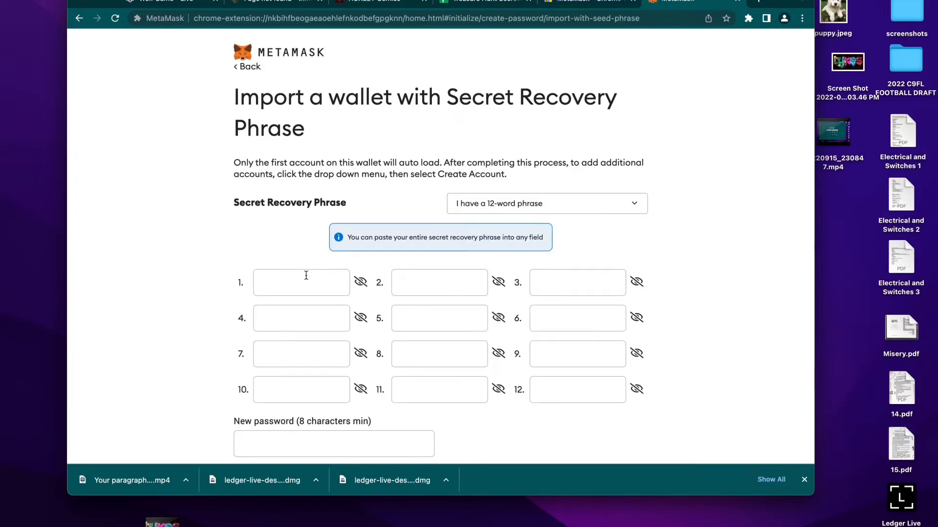
# Step: Reveal recovery-word fields 1, 4, 7 and 10 and clear a stray entry in word 10
pyautogui.click(361, 282)
pyautogui.click(363, 320)
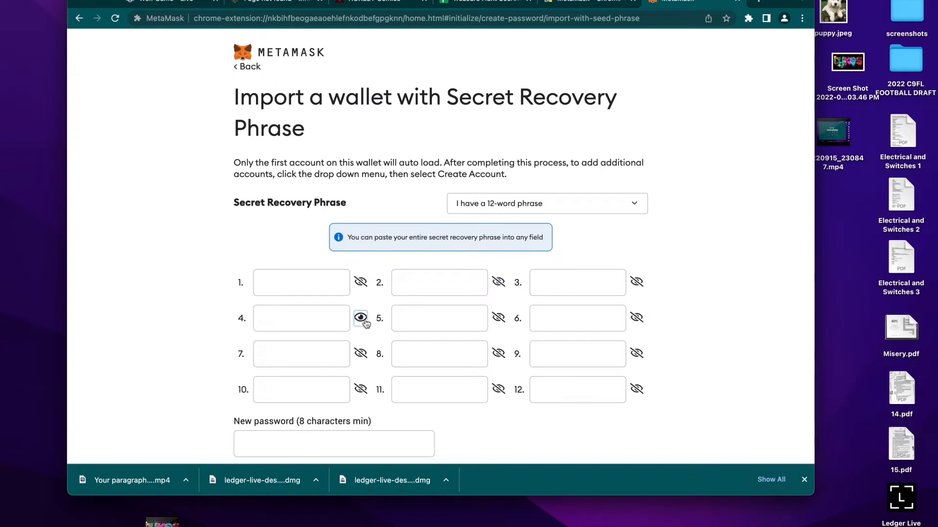
pyautogui.click(362, 354)
pyautogui.click(363, 390)
pyautogui.click(317, 390)
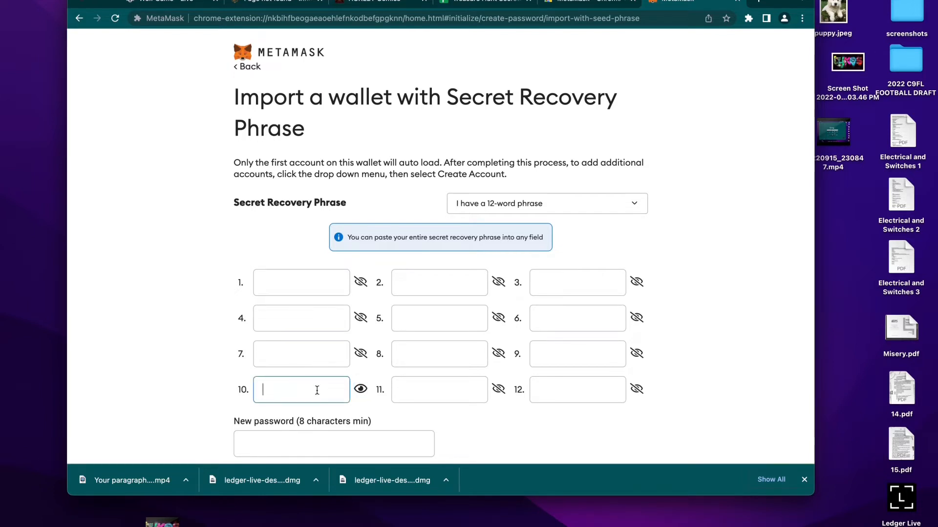
pyautogui.write('uhgxdxy')
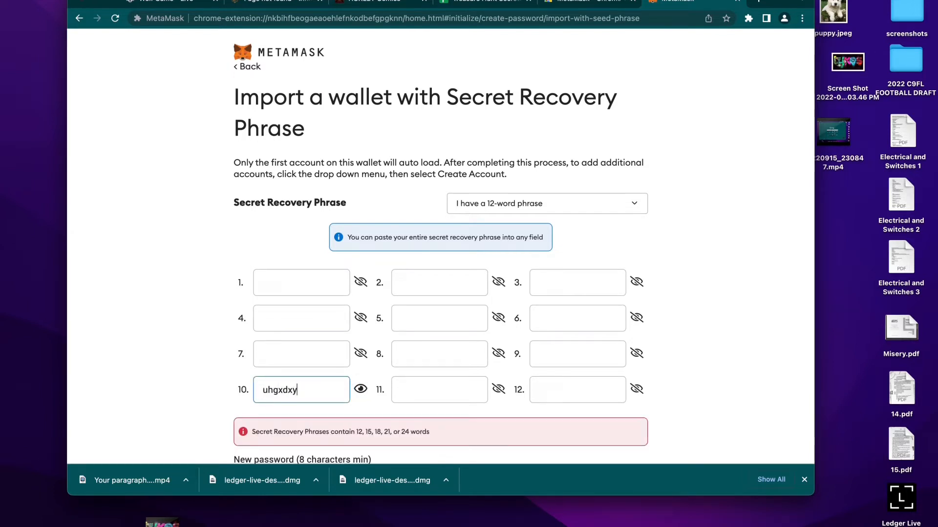
pyautogui.press('BackSpace')
pyautogui.press('BackSpace')
pyautogui.press('BackSpace')
pyautogui.press('BackSpace')
pyautogui.press('BackSpace')
pyautogui.press('BackSpace')
pyautogui.press('BackSpace')
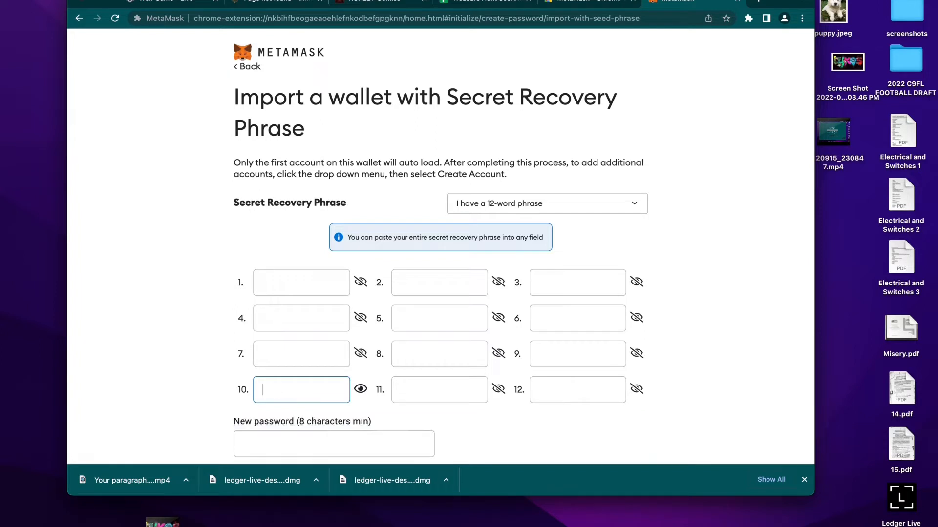
pyautogui.click(360, 389)
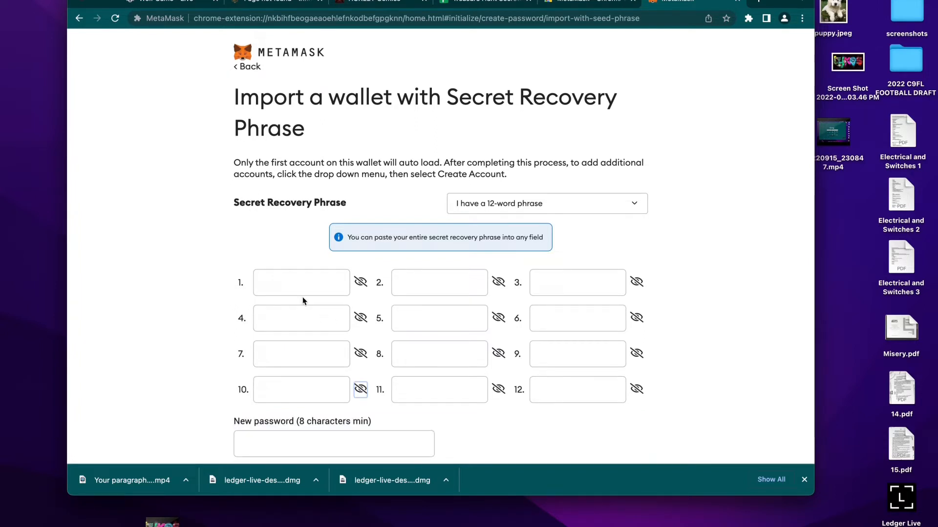
# Step: Enter the first six words of the Secret Recovery Phrase
pyautogui.click(284, 284)
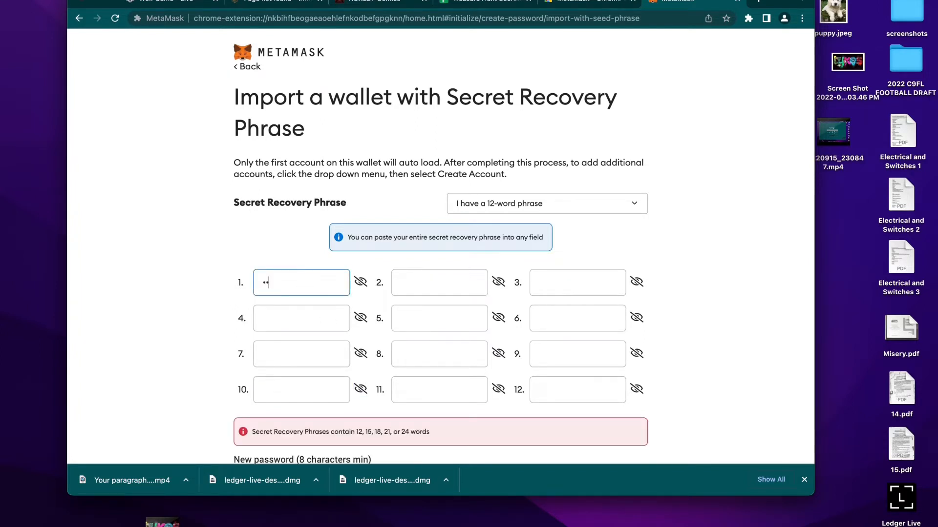
pyautogui.press('BackSpace')
pyautogui.press('BackSpace')
pyautogui.press('BackSpace')
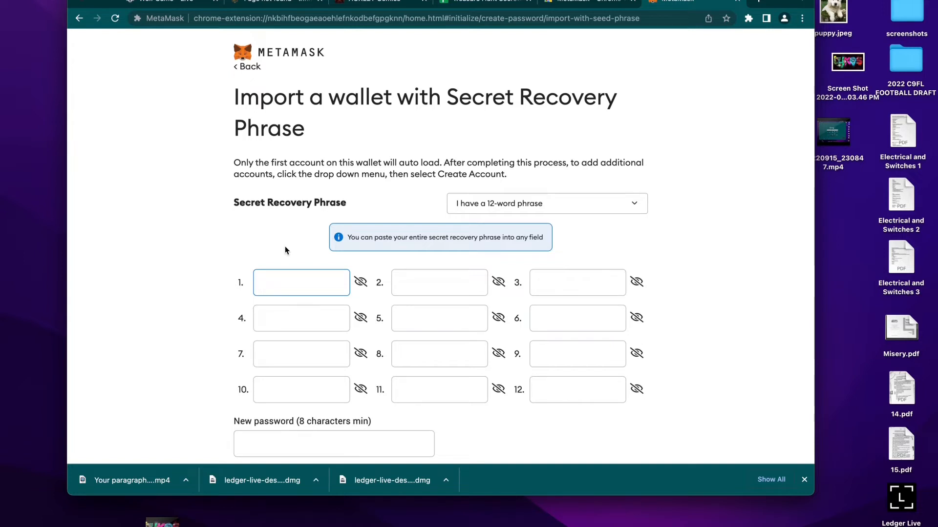
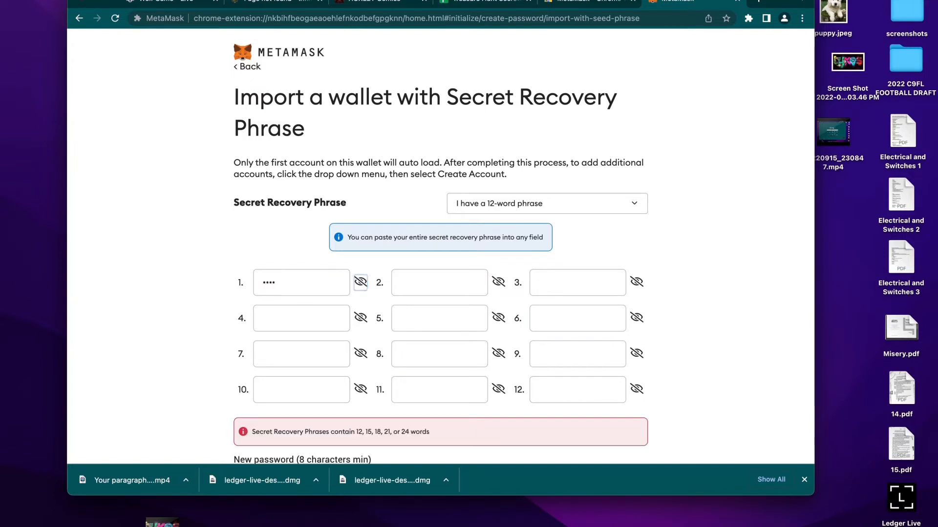
pyautogui.press('Tab')
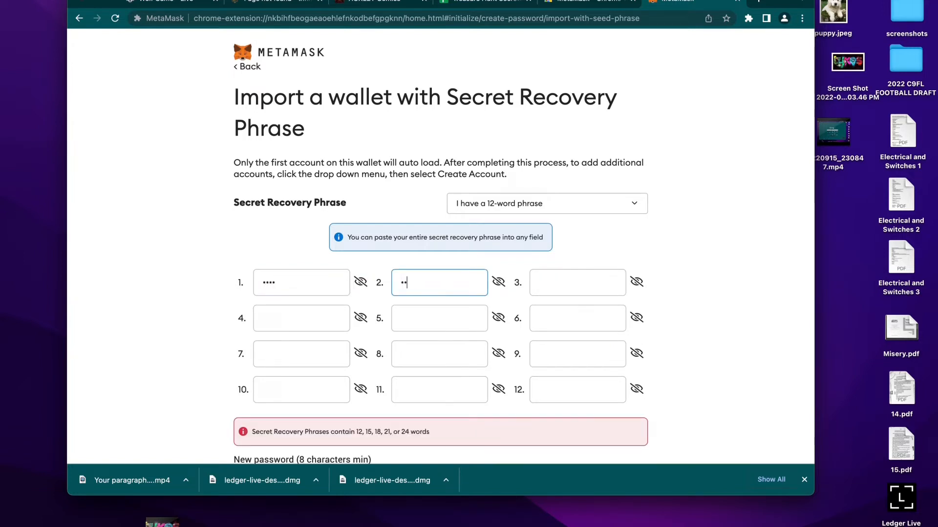
pyautogui.press('Tab')
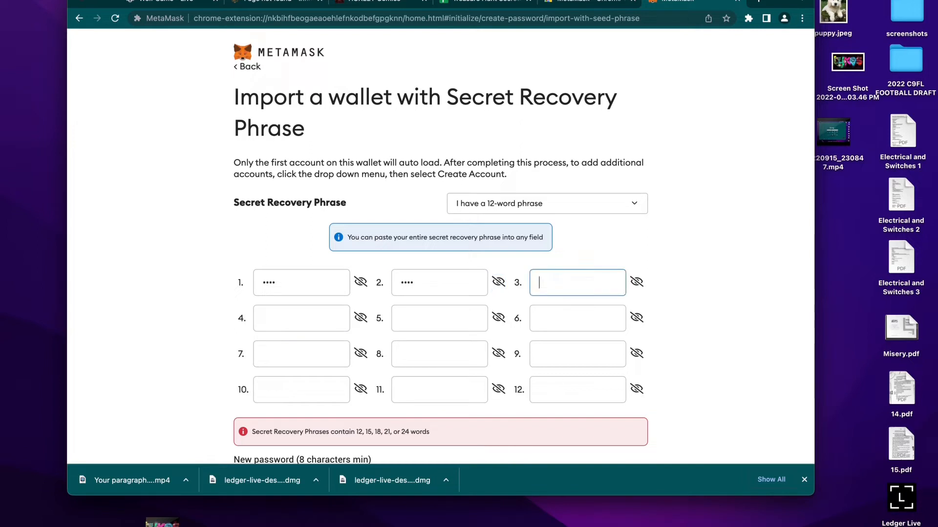
pyautogui.press('Tab')
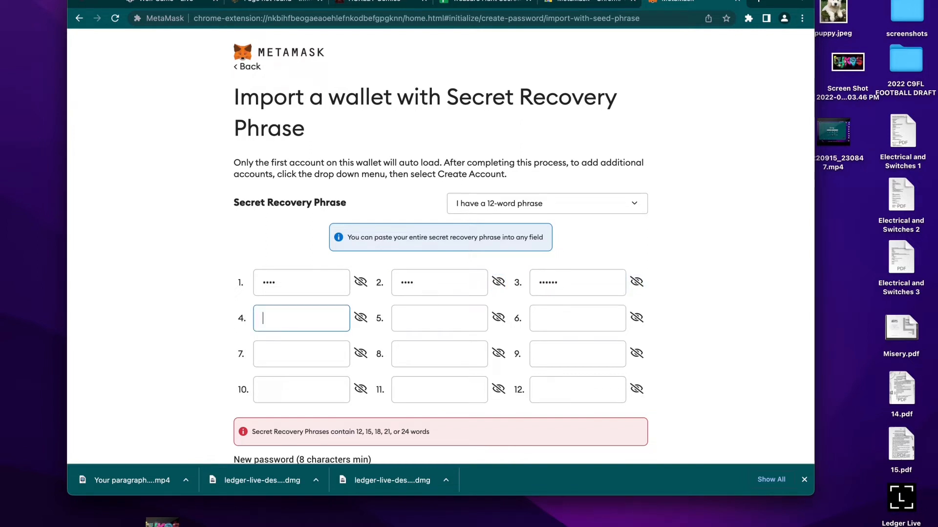
pyautogui.press('Tab')
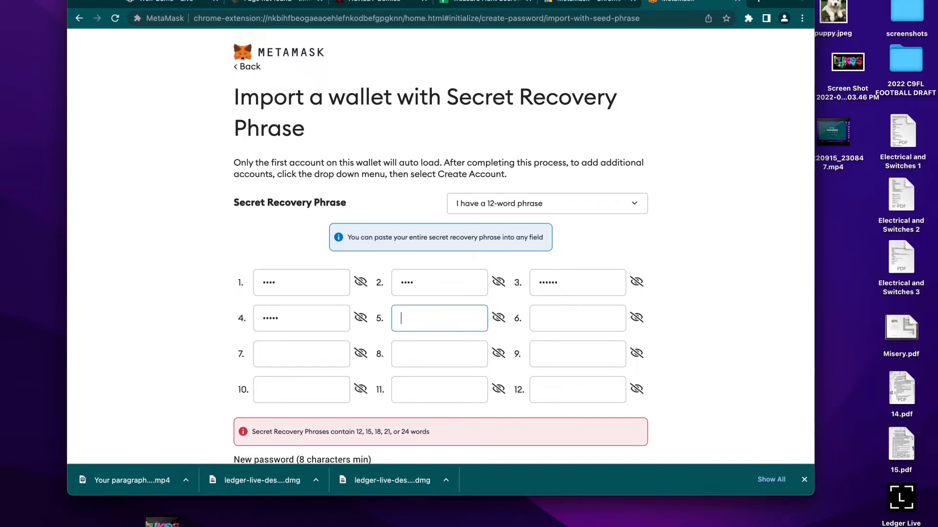
pyautogui.press('Tab')
pyautogui.press('Tab')
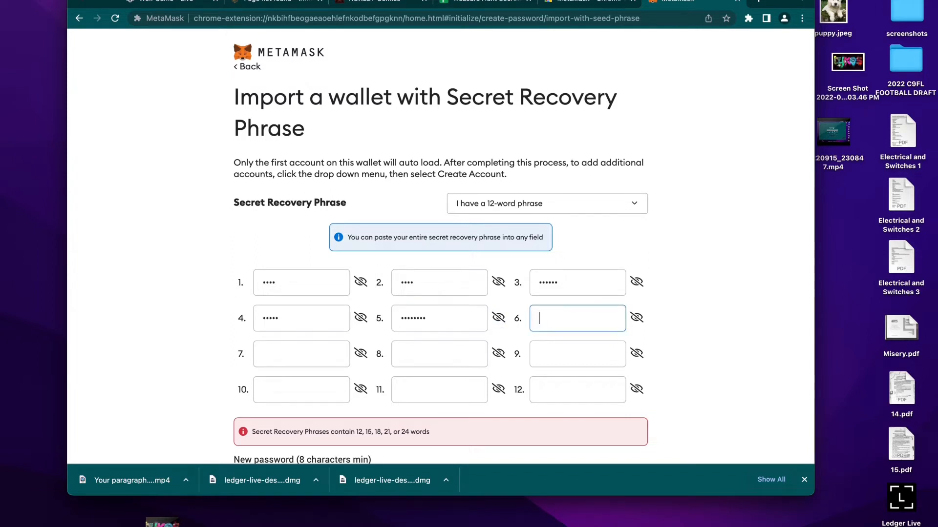
# Step: Enter recovery words 7 through 12, correcting the last word until the invalid-phrase error clears
pyautogui.press('Tab')
pyautogui.press('Tab')
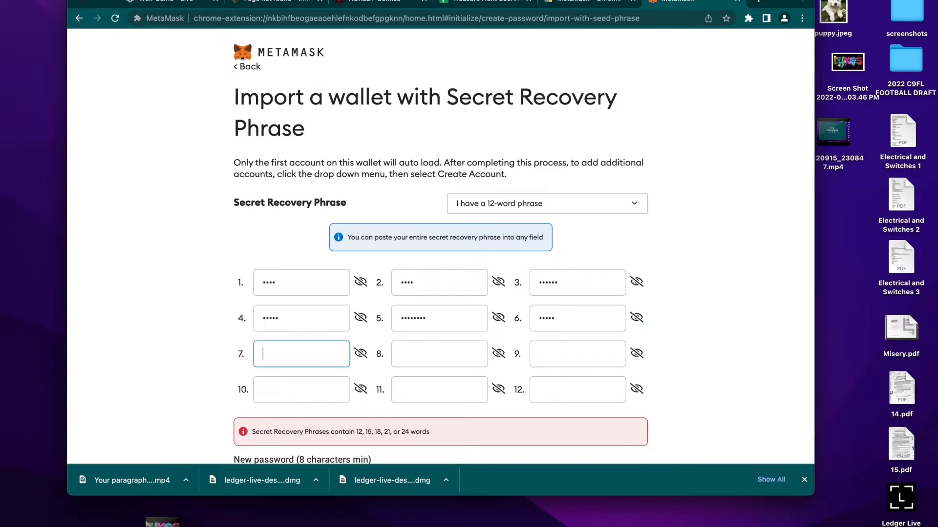
pyautogui.write('*****')
pyautogui.press('Tab')
pyautogui.press('Tab')
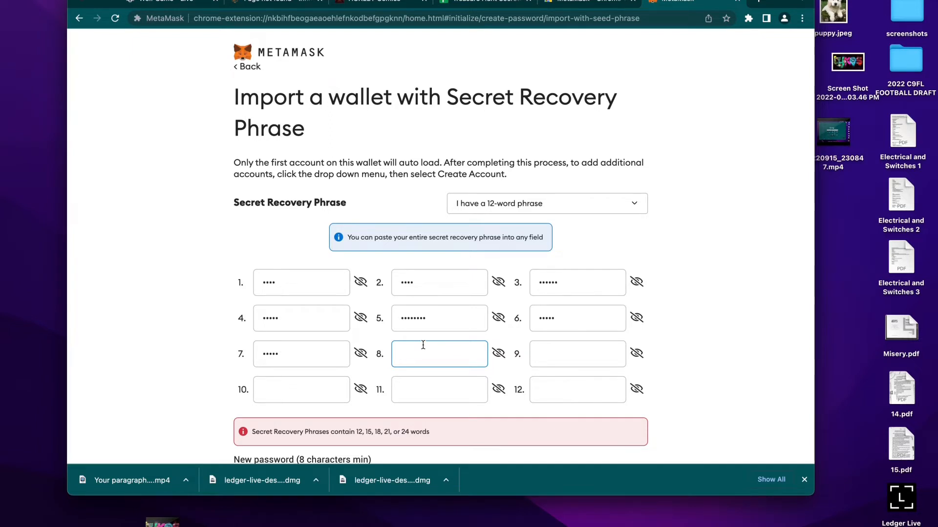
pyautogui.write('•••••••')
pyautogui.press('Tab')
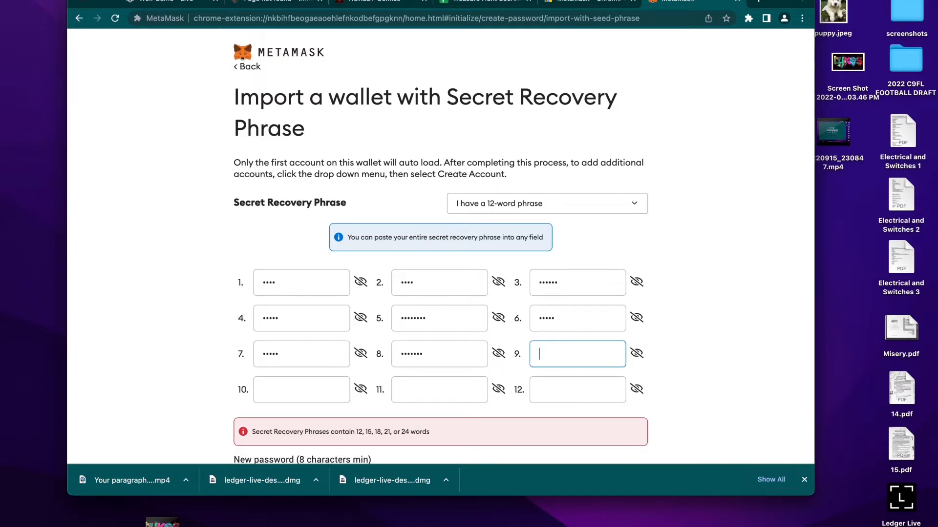
pyautogui.write('•••••••')
pyautogui.press('Tab')
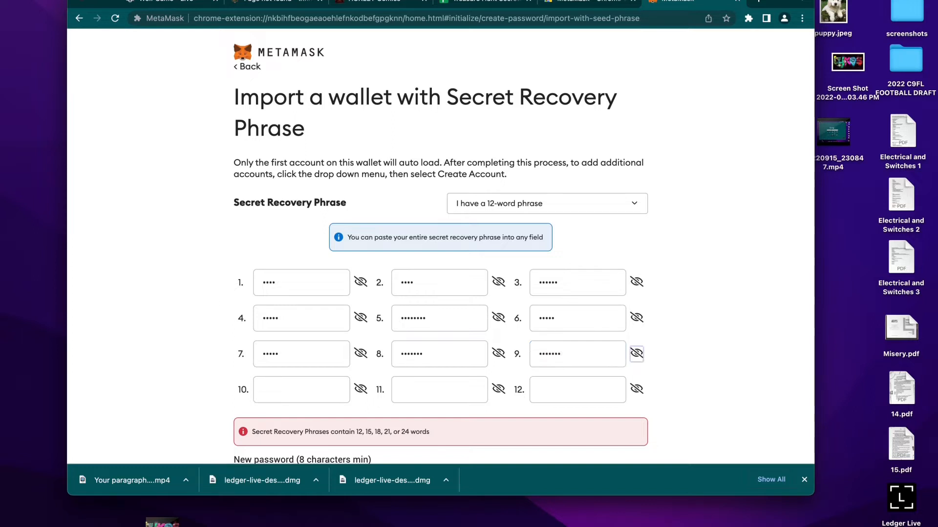
pyautogui.write('•••••••')
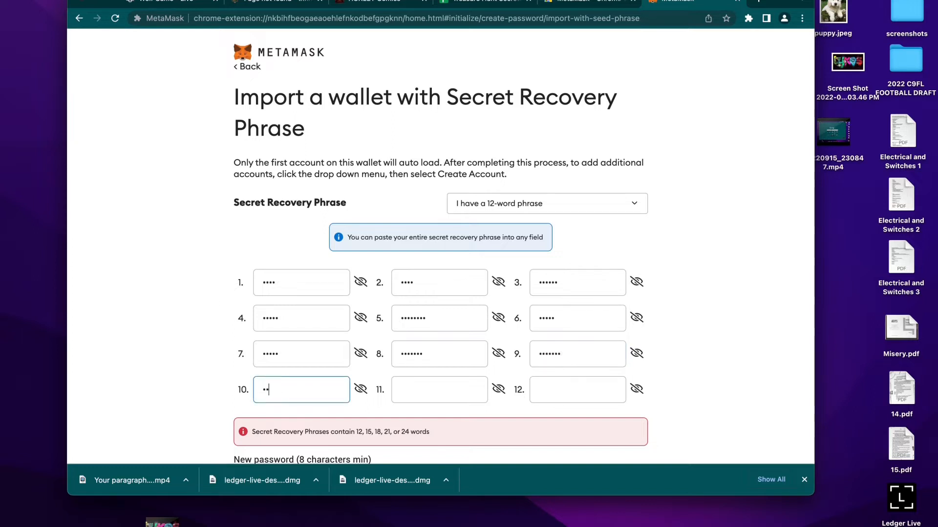
pyautogui.press('Tab')
pyautogui.press('Tab')
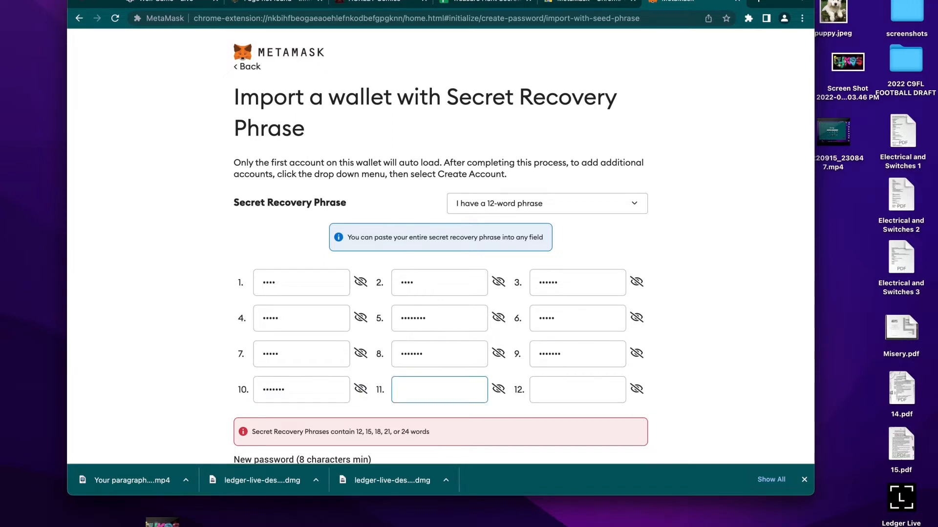
pyautogui.write('••••••••')
pyautogui.press('Tab')
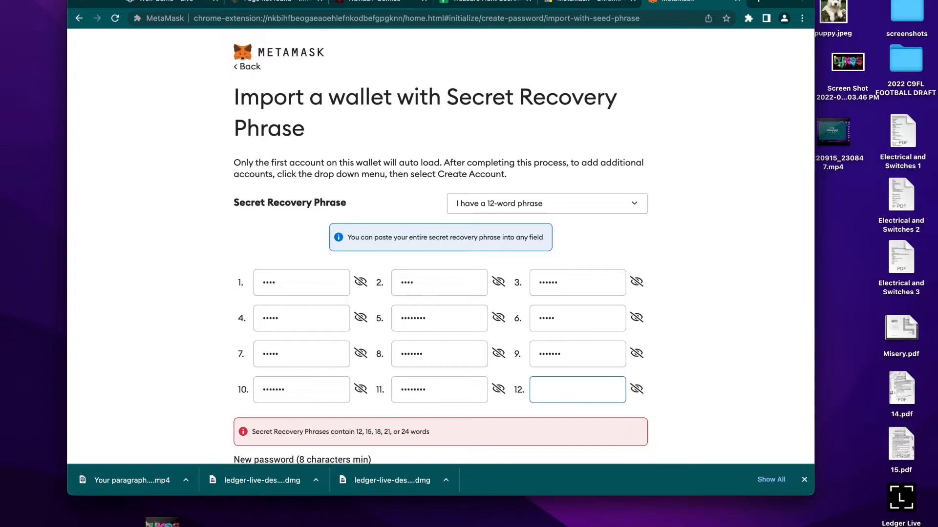
pyautogui.write('•••••')
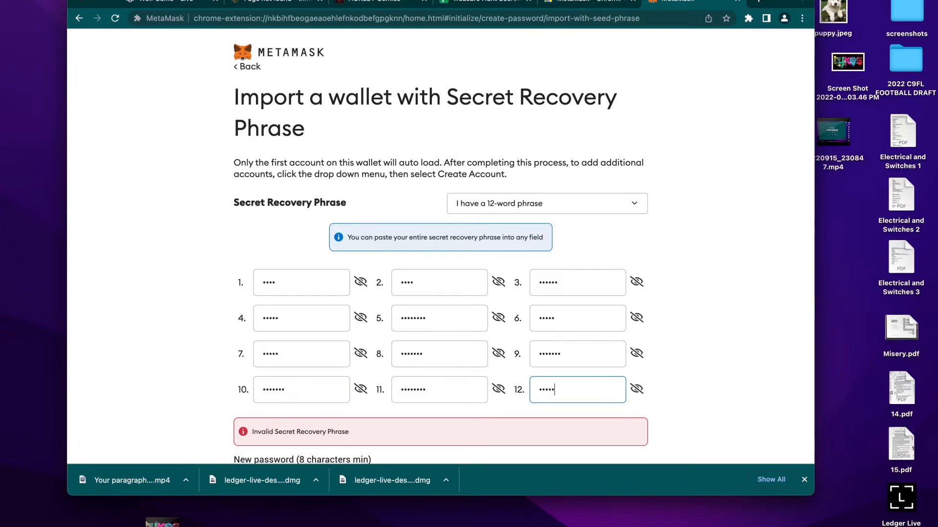
pyautogui.press('BackSpace')
pyautogui.write('•')
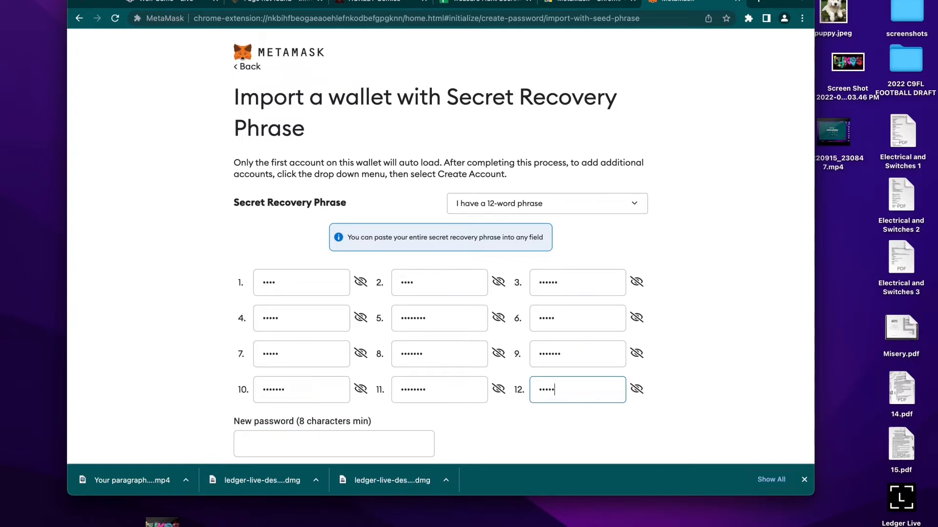
# Step: Enter a new wallet password and its confirmation
pyautogui.scroll(-5, 169, 352)
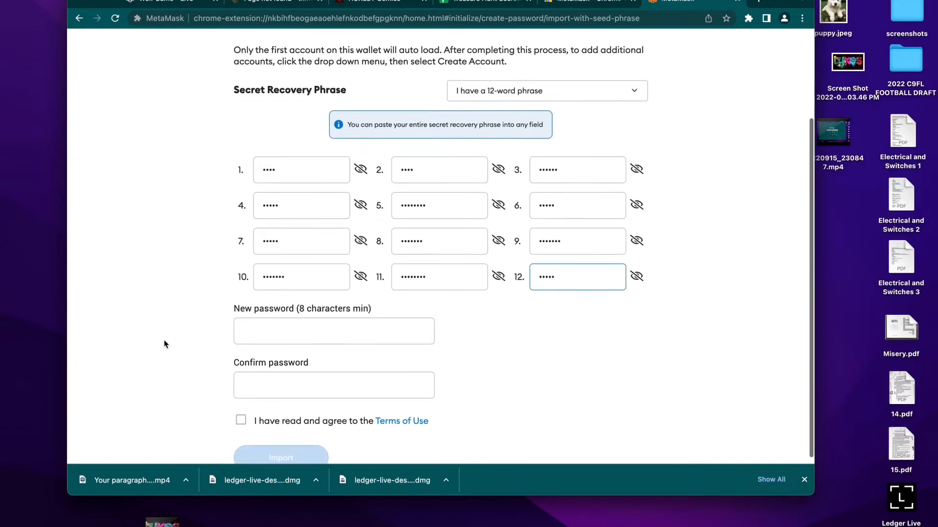
pyautogui.click(288, 314)
pyautogui.write('•••••')
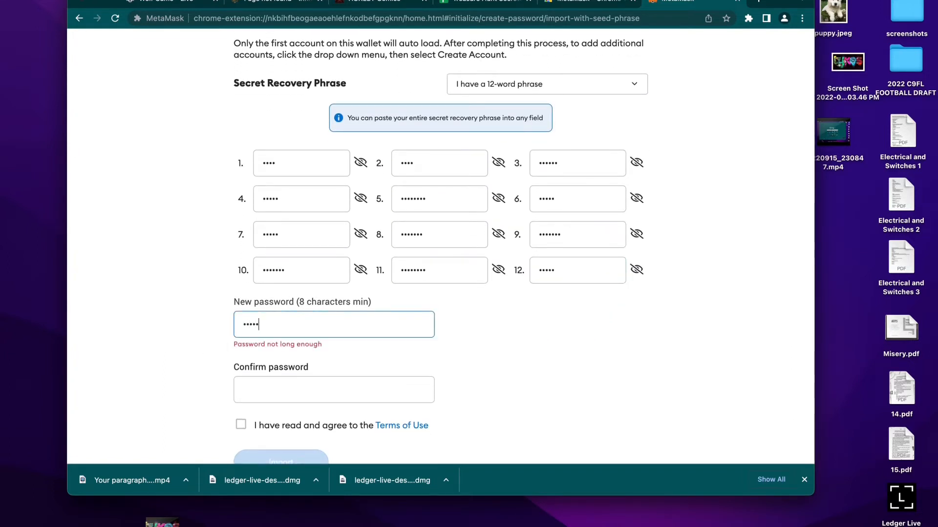
pyautogui.write('••••')
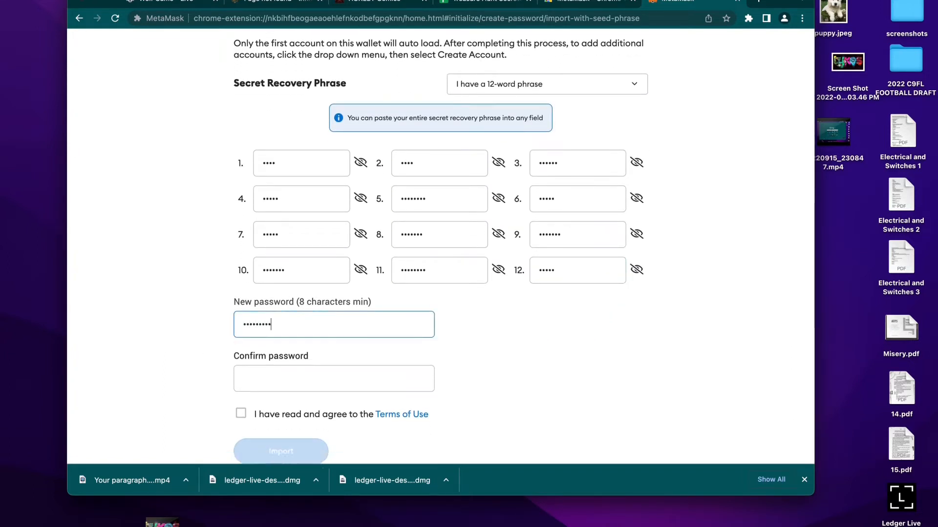
pyautogui.click(243, 379)
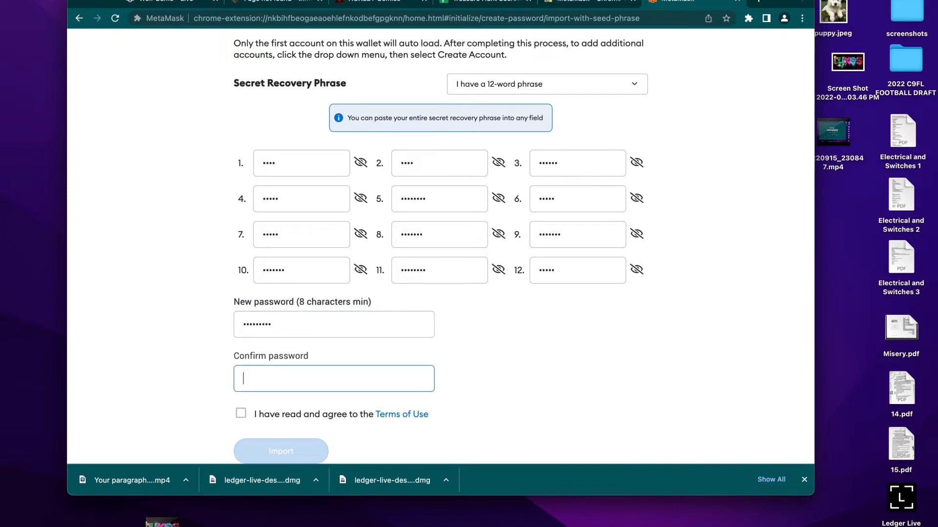
pyautogui.write('•••••••')
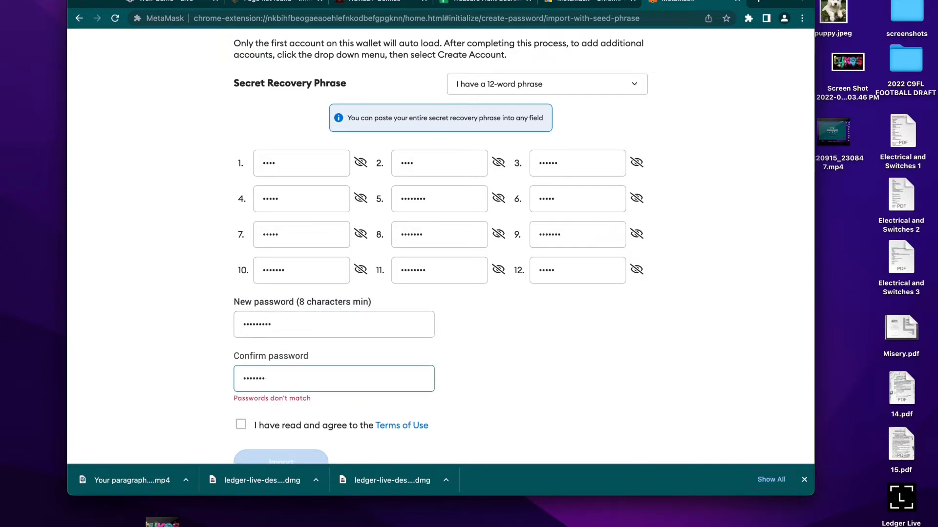
pyautogui.write('•••')
pyautogui.press('BackSpace')
pyautogui.press('BackSpace')
pyautogui.press('BackSpace')
pyautogui.press('BackSpace')
pyautogui.press('BackSpace')
pyautogui.press('BackSpace')
pyautogui.press('BackSpace')
pyautogui.press('BackSpace')
pyautogui.press('BackSpace')
pyautogui.press('BackSpace')
pyautogui.write('••••••••••')
# Step: Retype both password fields so they match, accept the Terms of Use, and import the wallet
pyautogui.click(286, 324)
pyautogui.write('•')
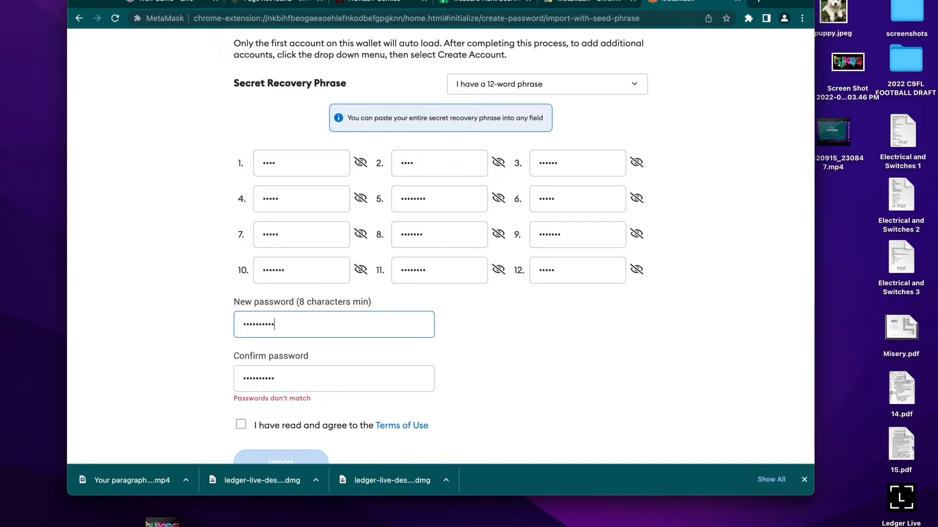
pyautogui.press('BackSpace')
pyautogui.press('BackSpace')
pyautogui.press('BackSpace')
pyautogui.press('BackSpace')
pyautogui.press('BackSpace')
pyautogui.press('BackSpace')
pyautogui.press('BackSpace')
pyautogui.press('BackSpace')
pyautogui.press('BackSpace')
pyautogui.press('BackSpace')
pyautogui.write('••••••••••')
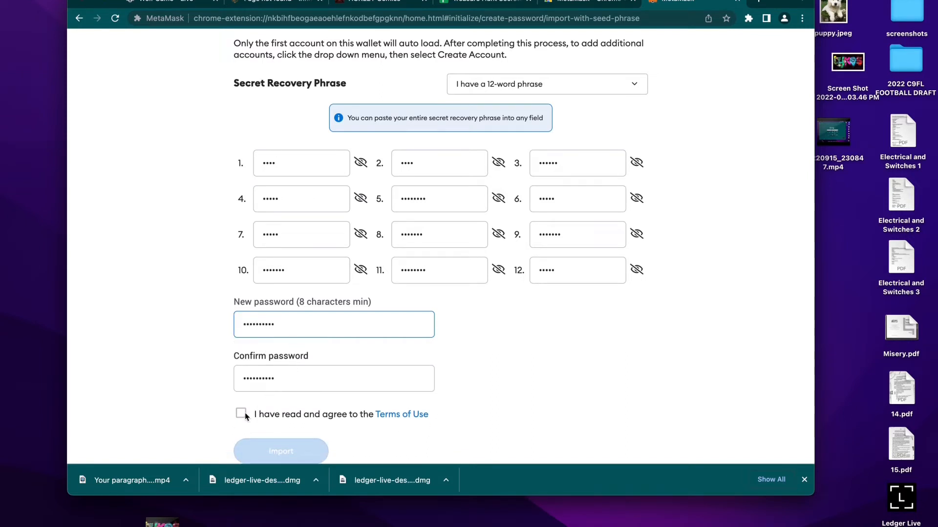
pyautogui.moveTo(279, 379); pyautogui.dragTo(221, 373)
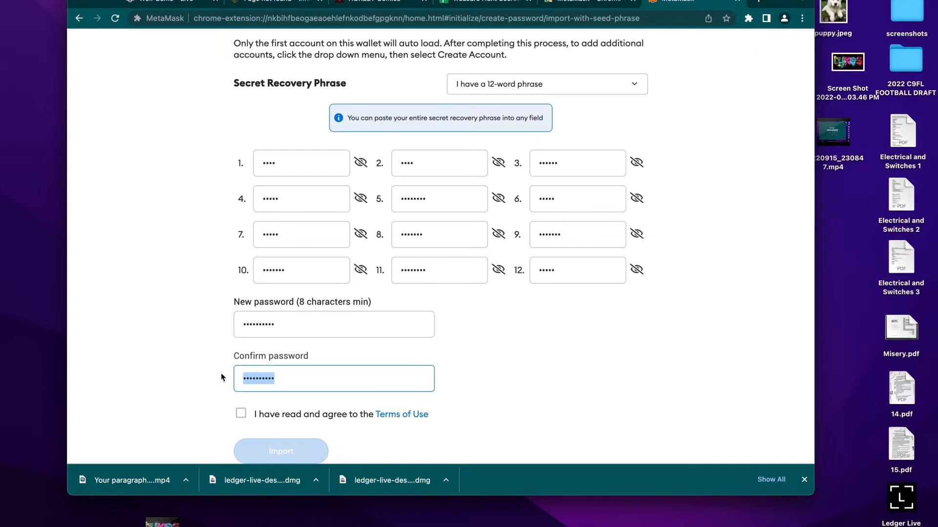
pyautogui.write('•••••••••')
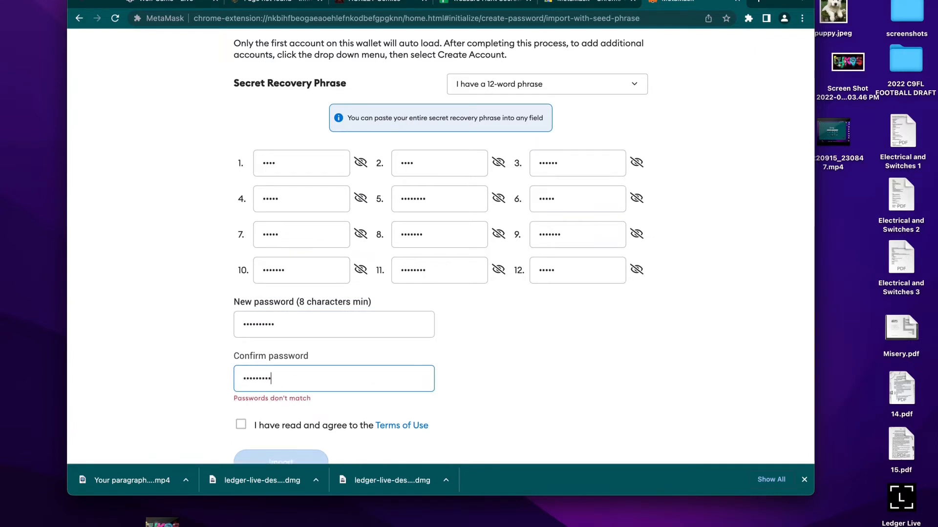
pyautogui.write('•')
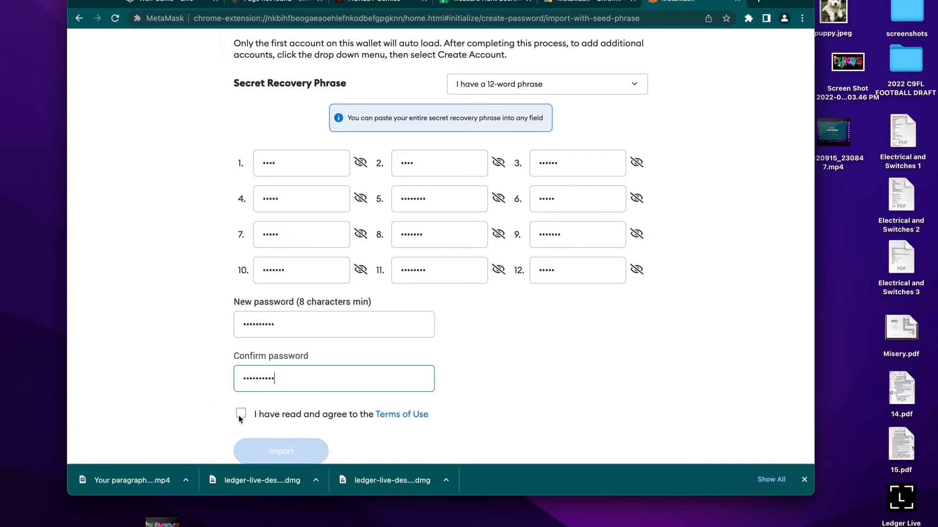
pyautogui.click(240, 414)
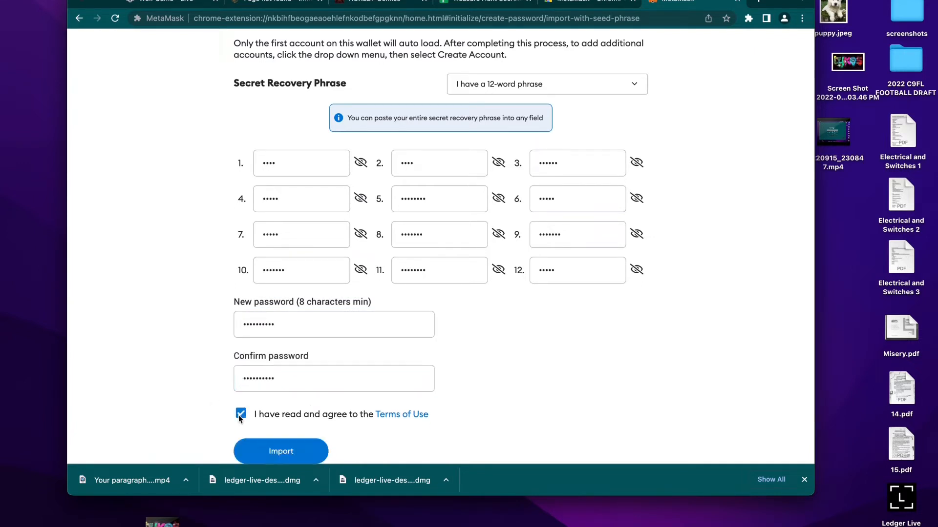
pyautogui.click(291, 451)
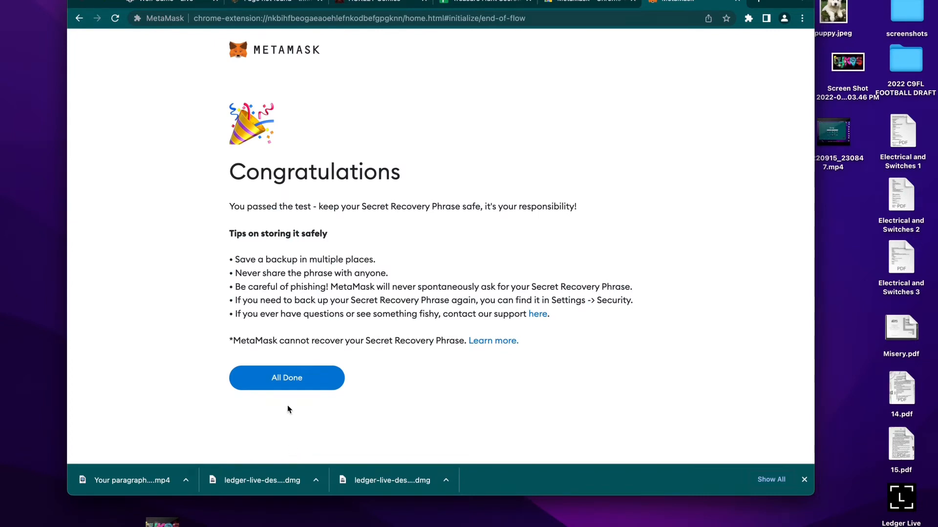
# Step: Finish the Congratulations page and dismiss the What's new notice, revealing Account 1 with 0.0003 ETH
pyautogui.click(289, 383)
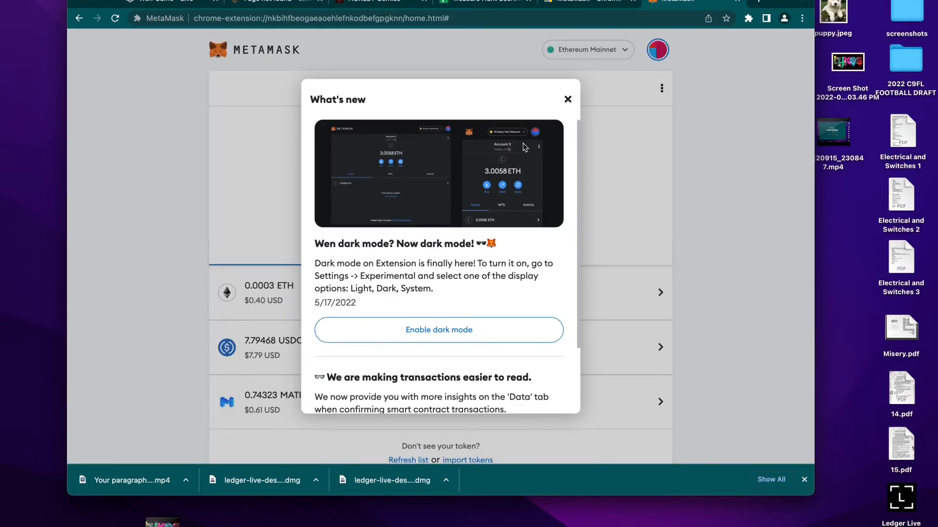
pyautogui.click(568, 101)
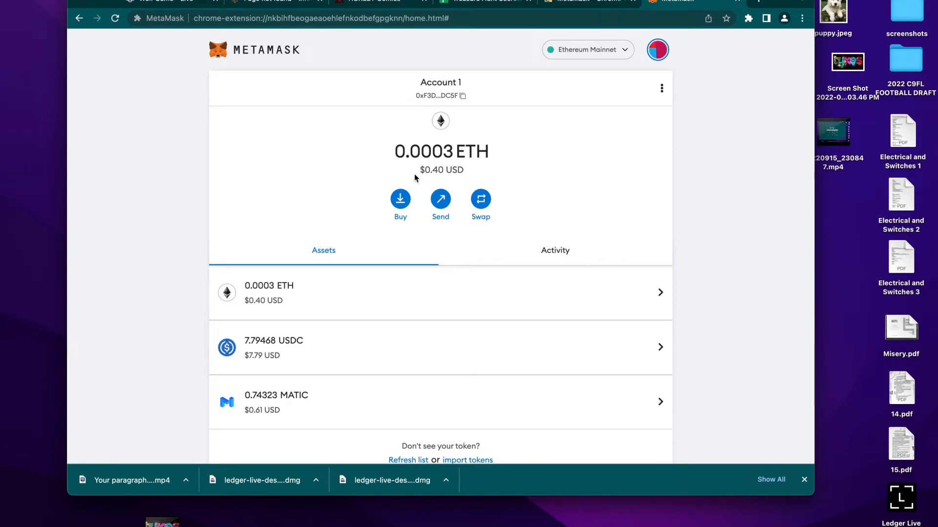
pyautogui.moveTo(253, 343)
# Step: Pin MetaMask to the Chrome toolbar, then close the MetaMask and Chrome Web Store tabs
pyautogui.click(747, 19)
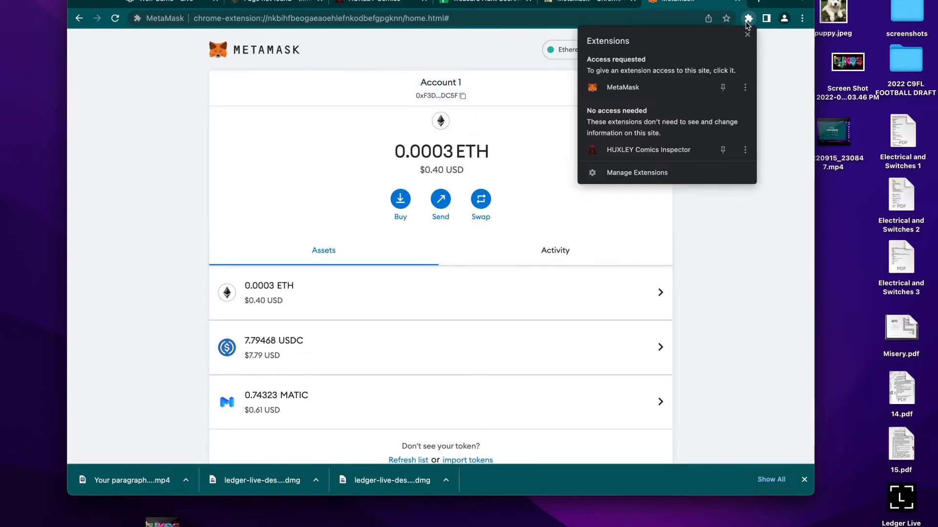
pyautogui.click(642, 88)
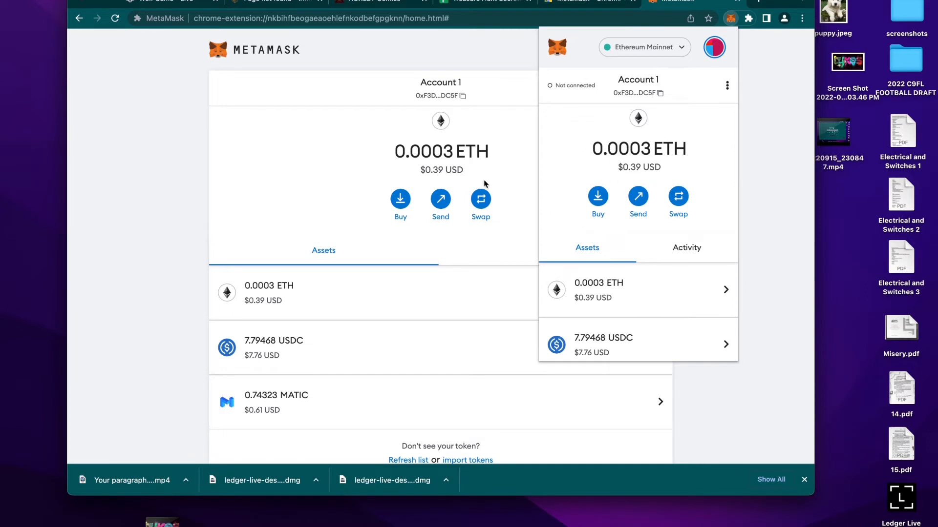
pyautogui.click(768, 154)
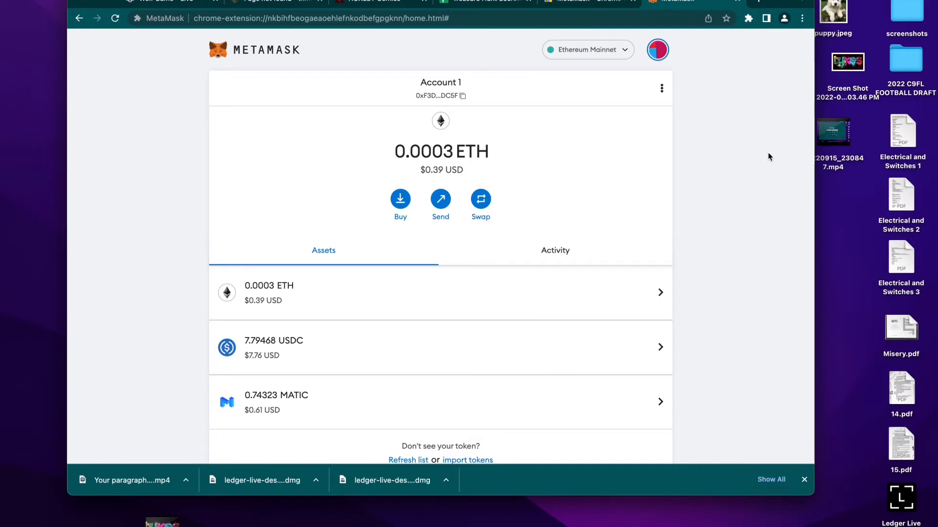
pyautogui.click(746, 19)
pyautogui.click(724, 87)
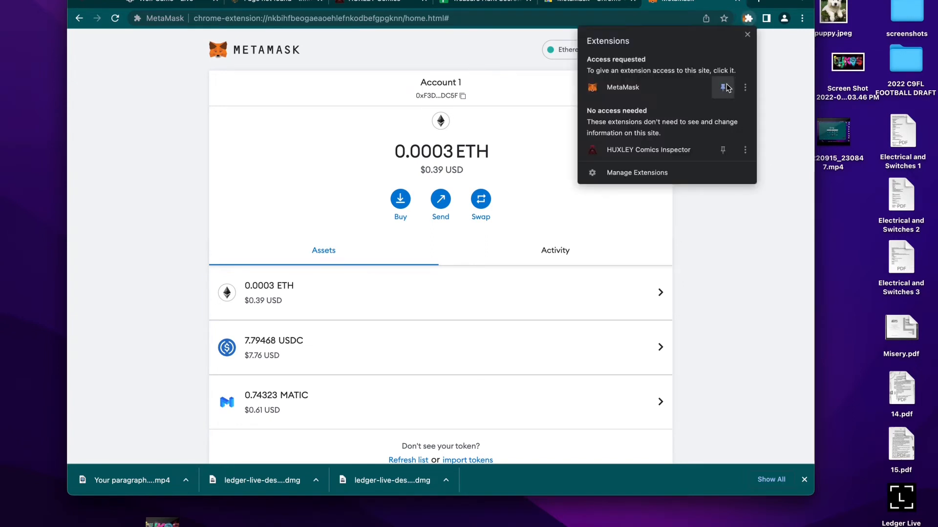
pyautogui.click(743, 236)
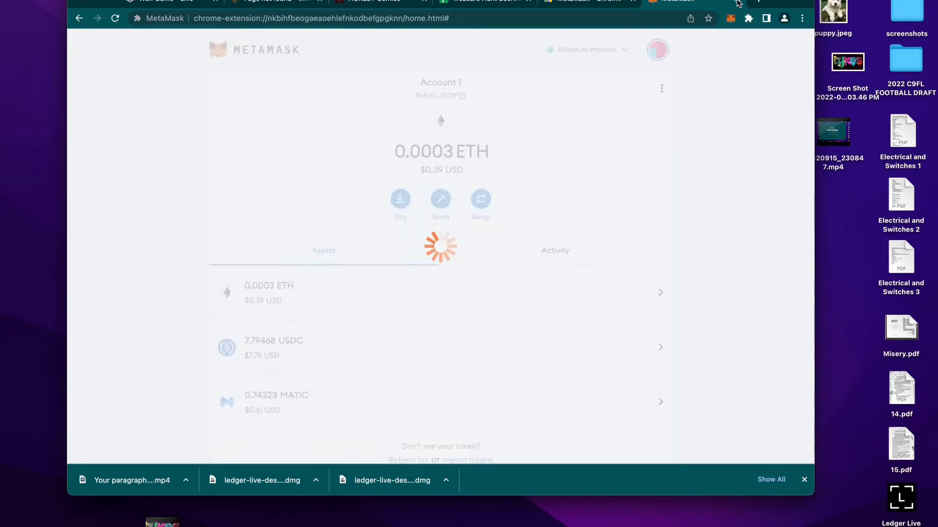
pyautogui.click(737, 3)
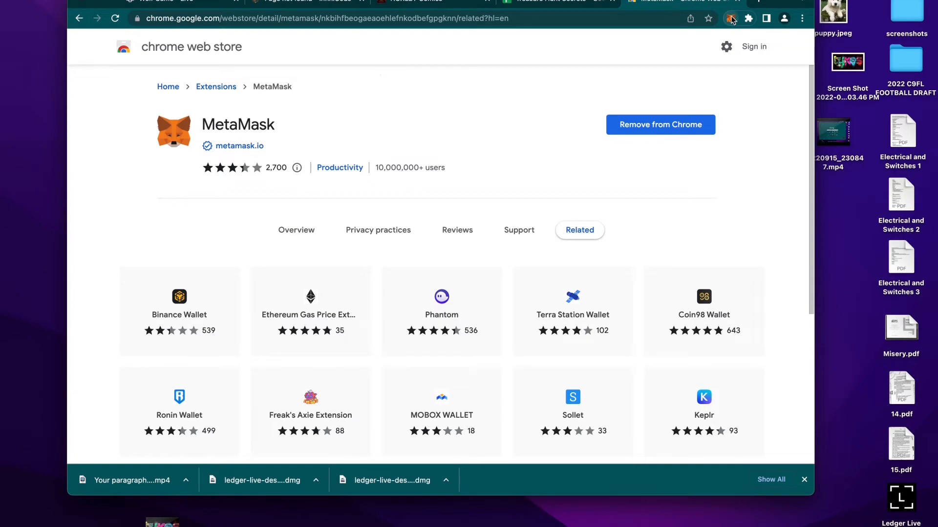
pyautogui.click(737, 3)
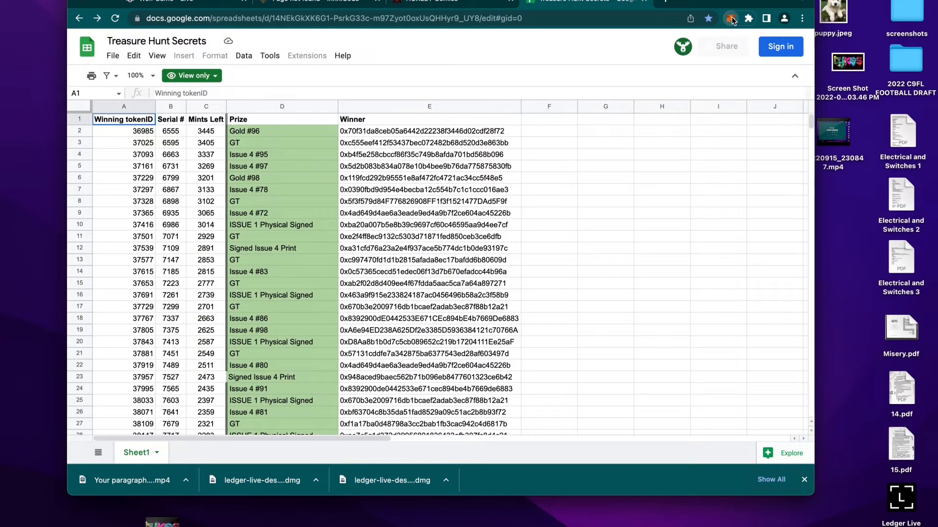
# Step: Open the pinned MetaMask fox icon's popup over the Treasure Hunt Secrets sheet
pyautogui.click(731, 19)
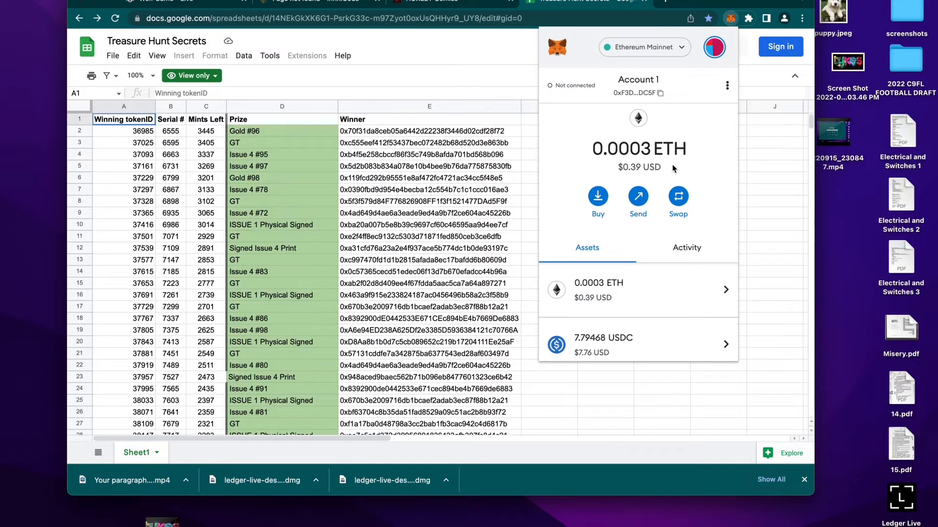
# Step: Go to MetaMask Settings > Advanced and scroll down to the Ledger connection option
pyautogui.click(717, 49)
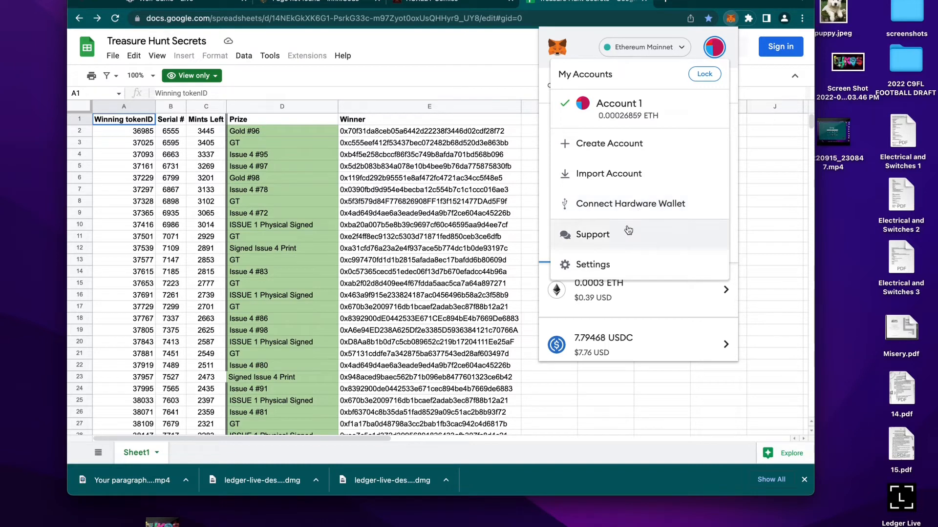
pyautogui.click(618, 267)
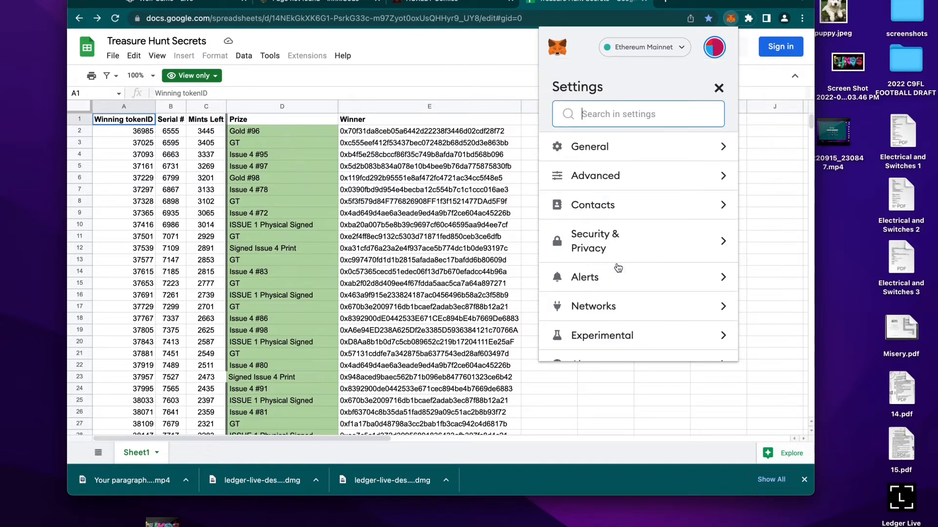
pyautogui.click(642, 178)
pyautogui.scroll(-10, 644, 177)
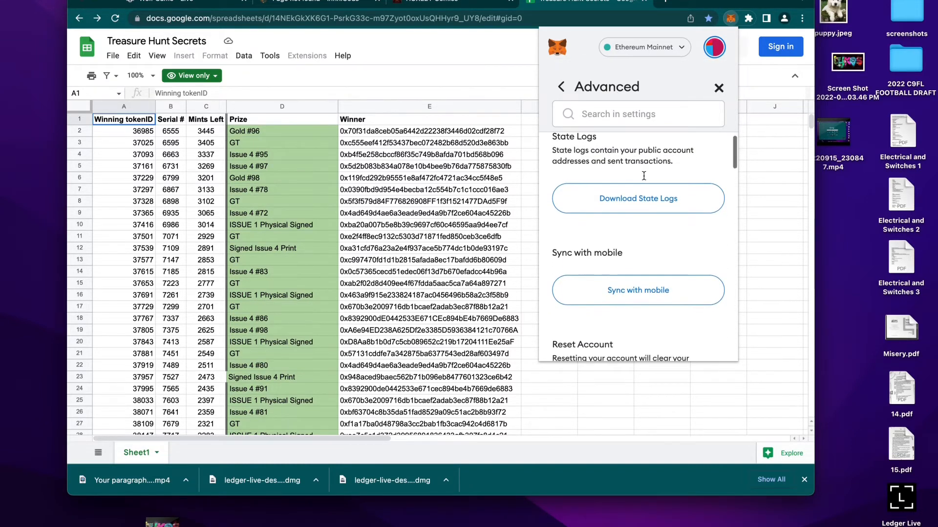
pyautogui.scroll(-8, 645, 180)
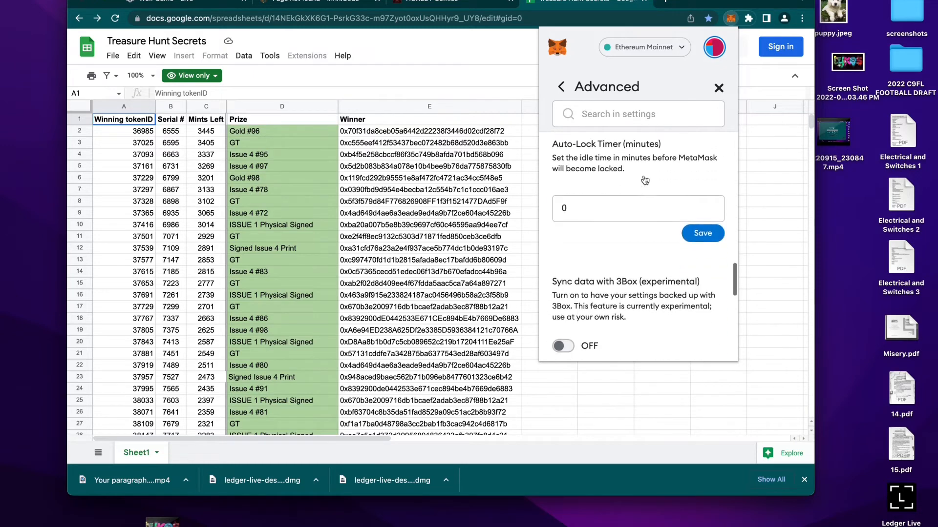
pyautogui.scroll(-5, 644, 180)
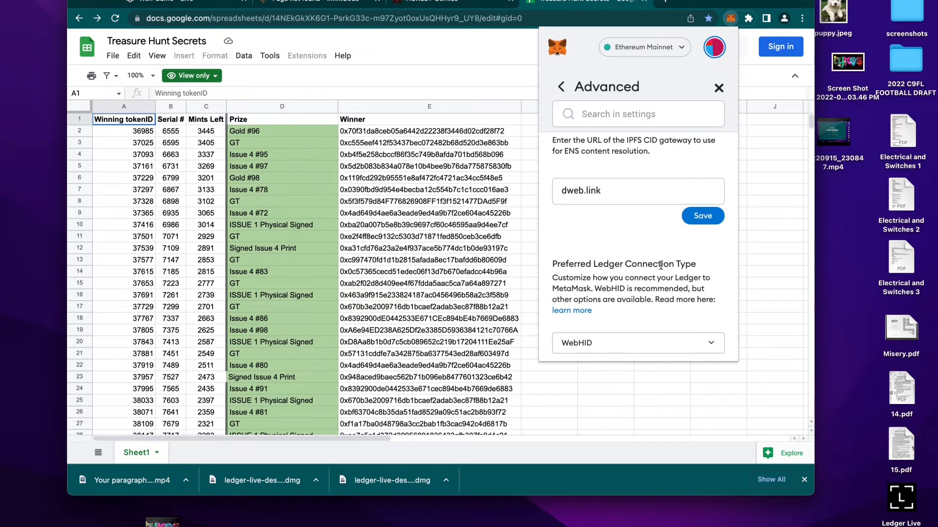
# Step: Choose WebHID as the Preferred Ledger Connection Type
pyautogui.click(614, 347)
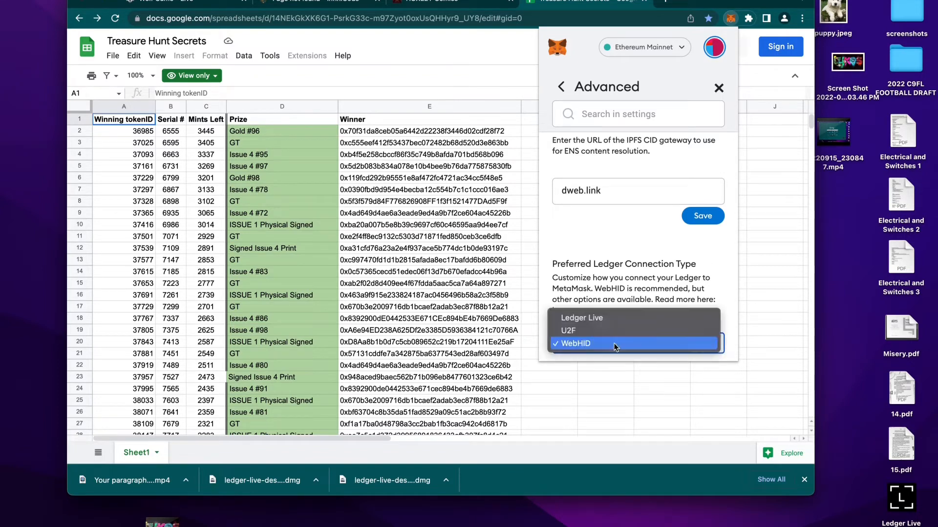
pyautogui.click(602, 317)
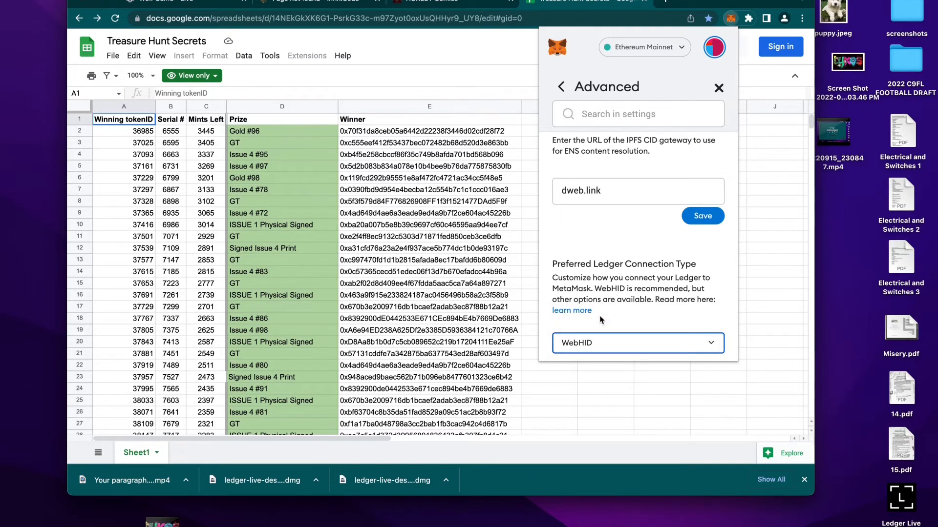
pyautogui.click(605, 342)
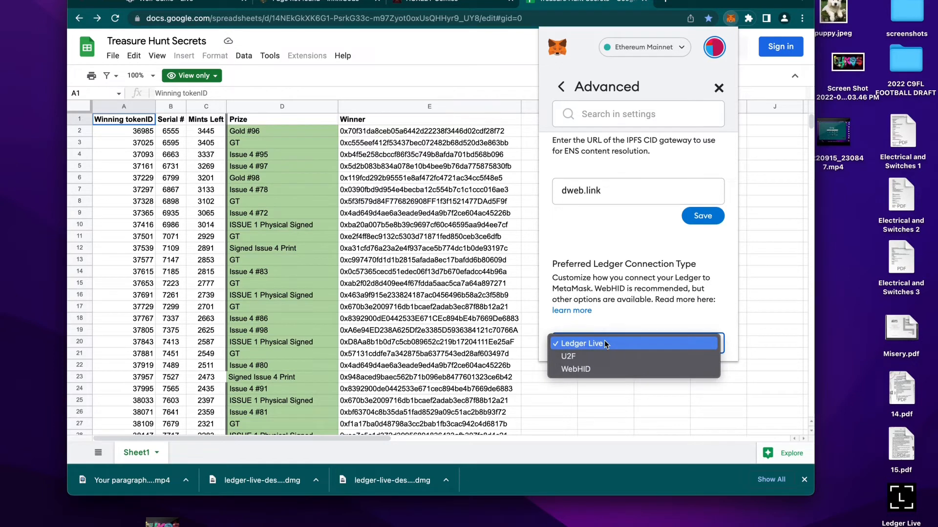
pyautogui.click(599, 369)
pyautogui.scroll(-3, 603, 296)
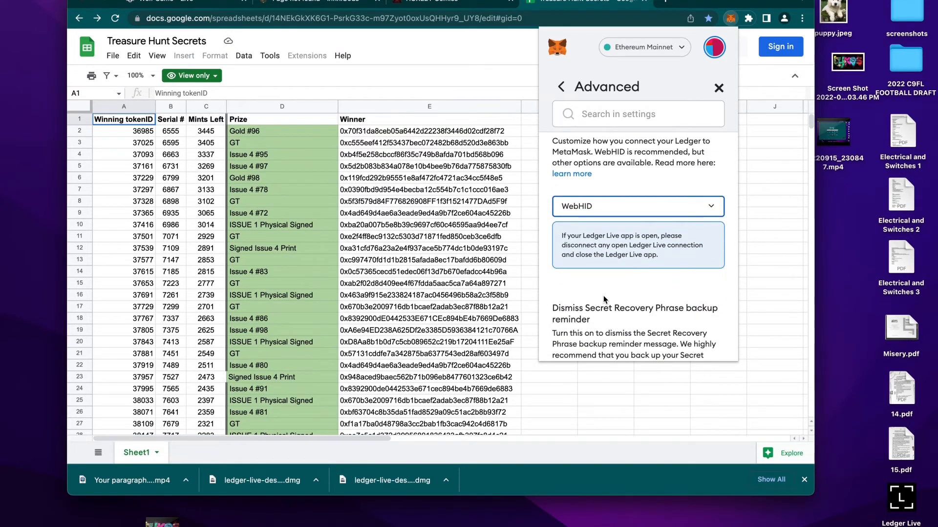
pyautogui.scroll(5, 603, 297)
pyautogui.scroll(6, 603, 299)
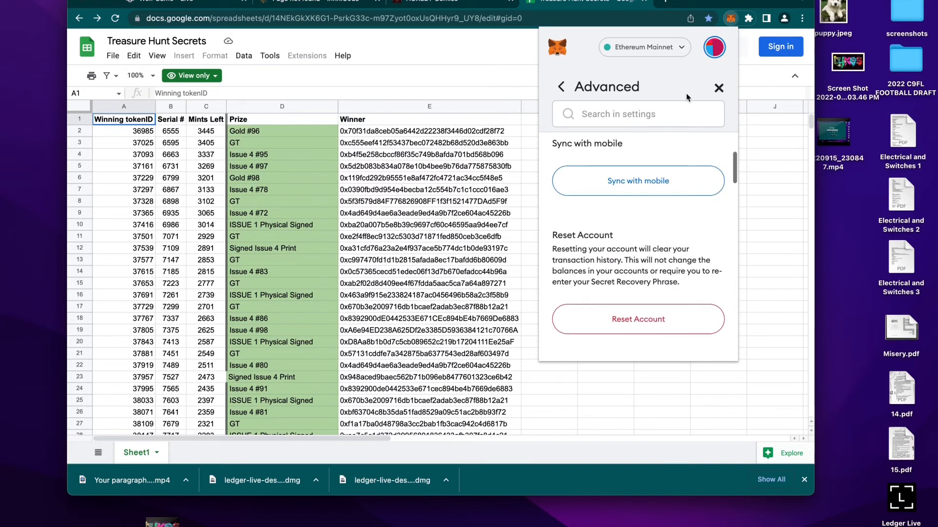
# Step: Close Advanced settings and choose Connect Hardware Wallet from the account menu
pyautogui.click(719, 88)
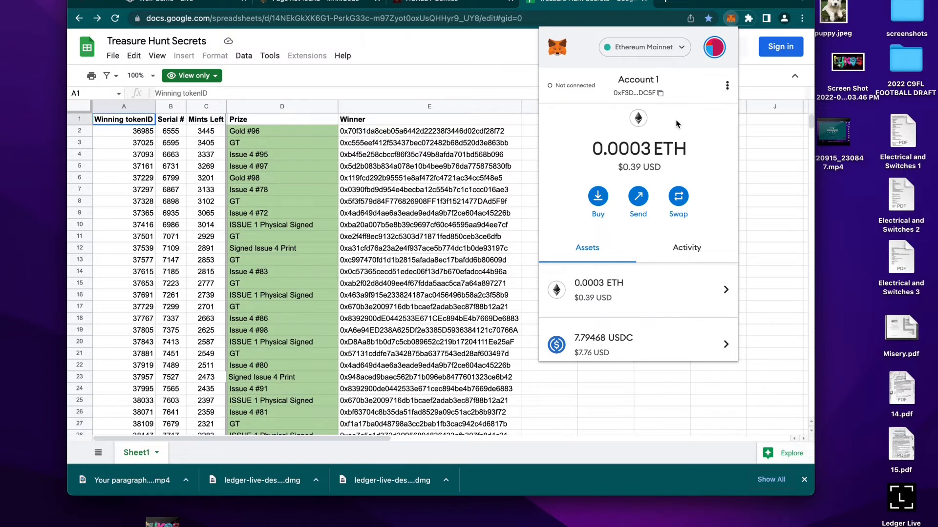
pyautogui.click(715, 51)
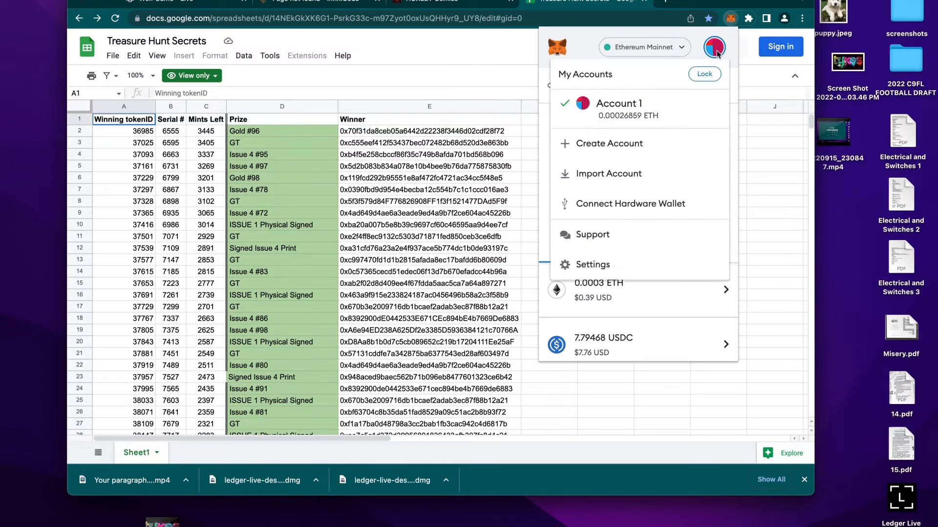
pyautogui.click(611, 204)
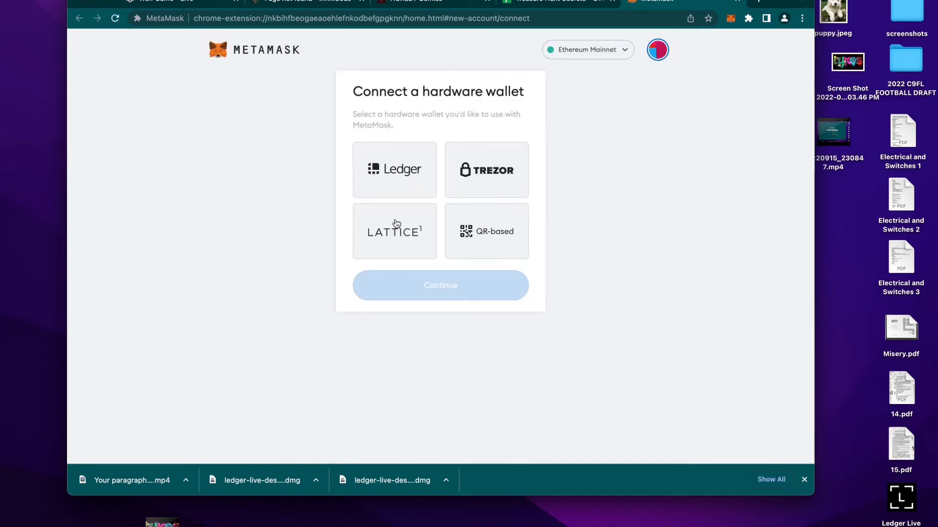
# Step: Choose Ledger and connect the paired Nano X over HID, retrying after the error, to load its accounts
pyautogui.click(404, 170)
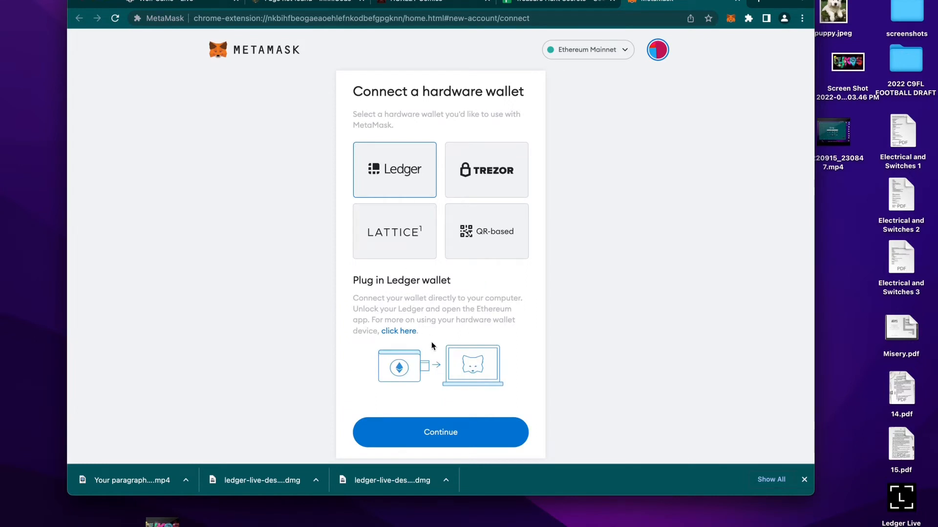
pyautogui.click(423, 432)
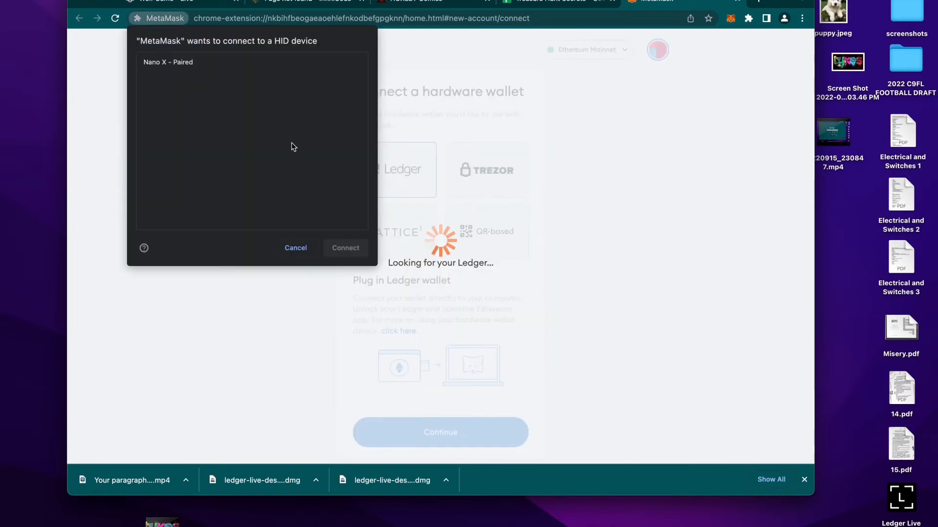
pyautogui.click(169, 65)
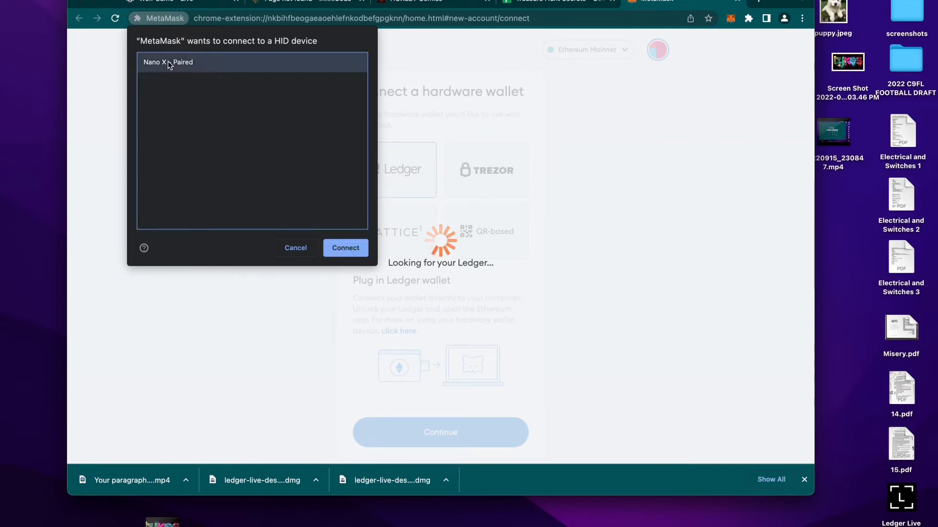
pyautogui.click(344, 247)
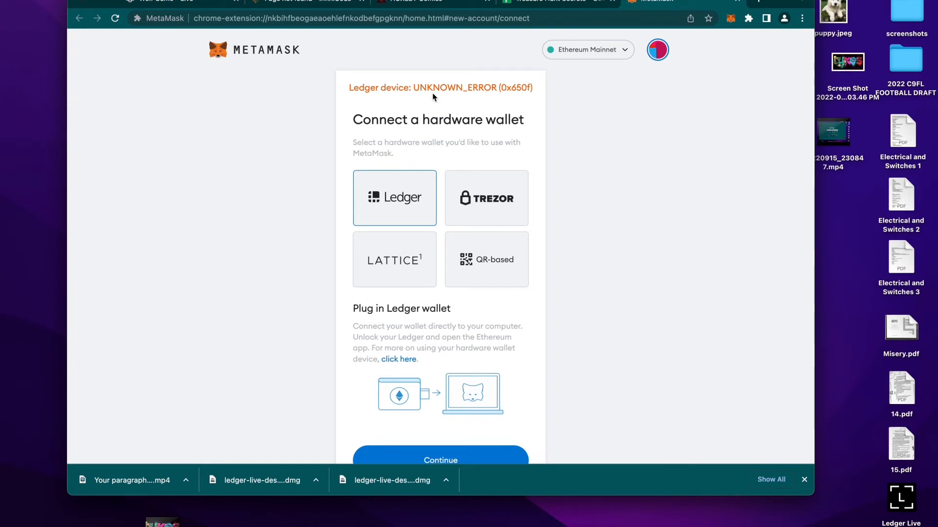
pyautogui.scroll(-1, 405, 196)
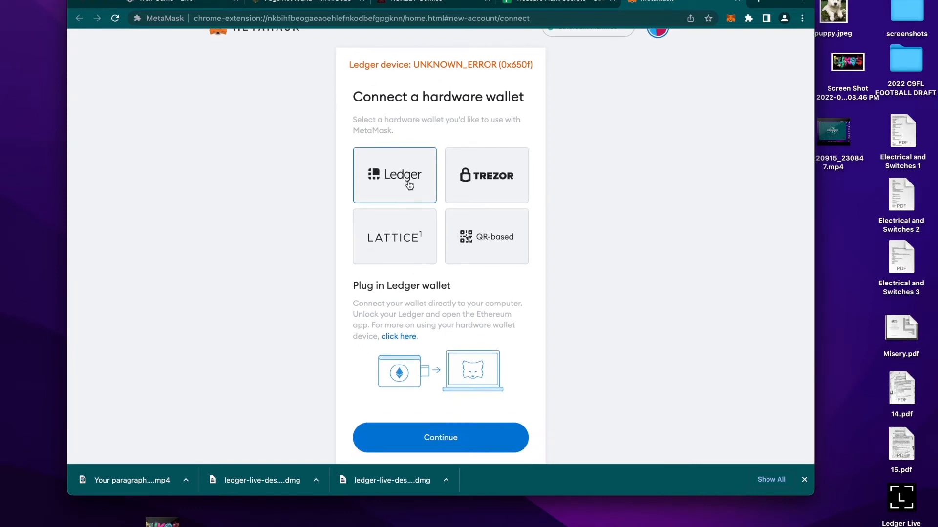
pyautogui.click(443, 436)
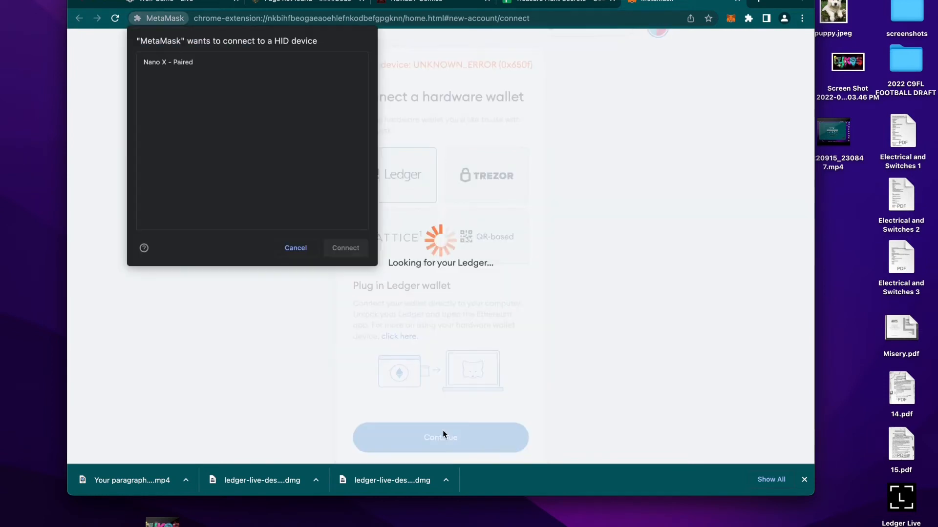
pyautogui.click(190, 67)
pyautogui.click(346, 249)
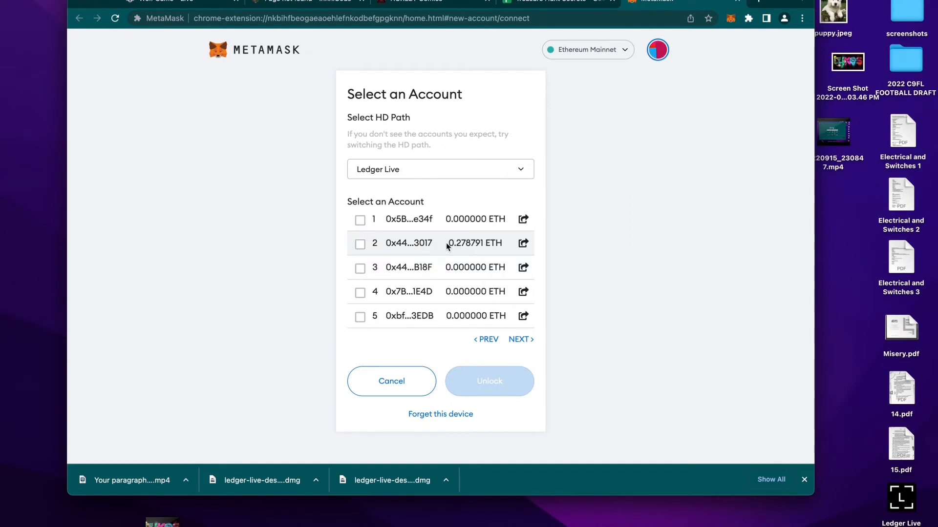
# Step: Select only Ledger account 2 (0.278791 ETH) and unlock it into MetaMask as Ledger 2
pyautogui.click(360, 225)
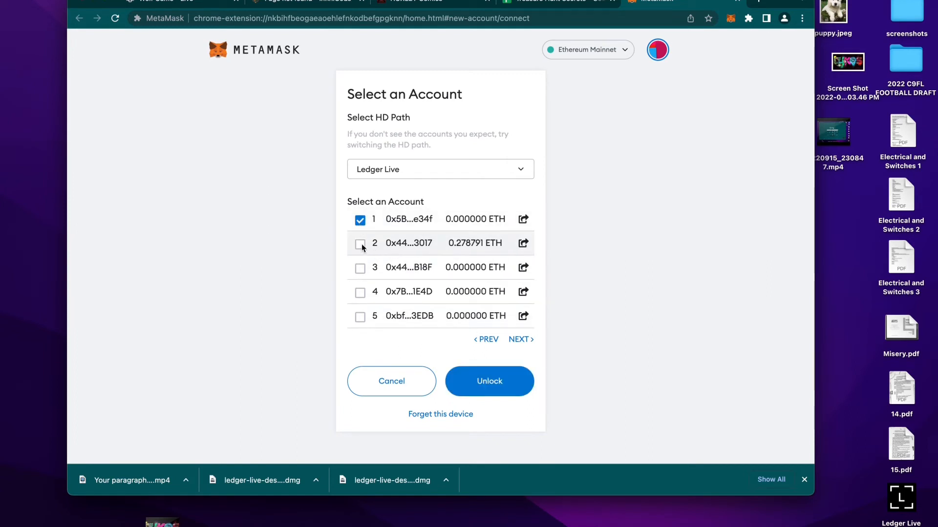
pyautogui.click(360, 245)
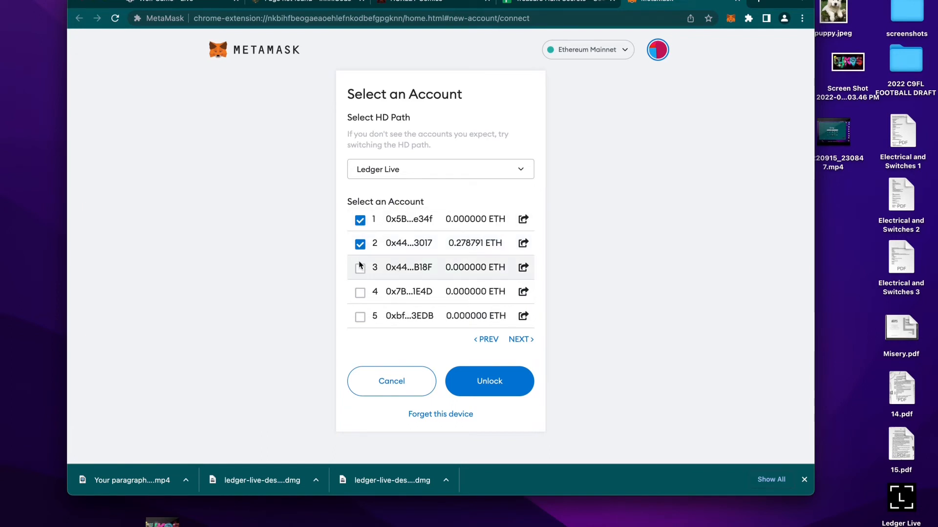
pyautogui.click(362, 222)
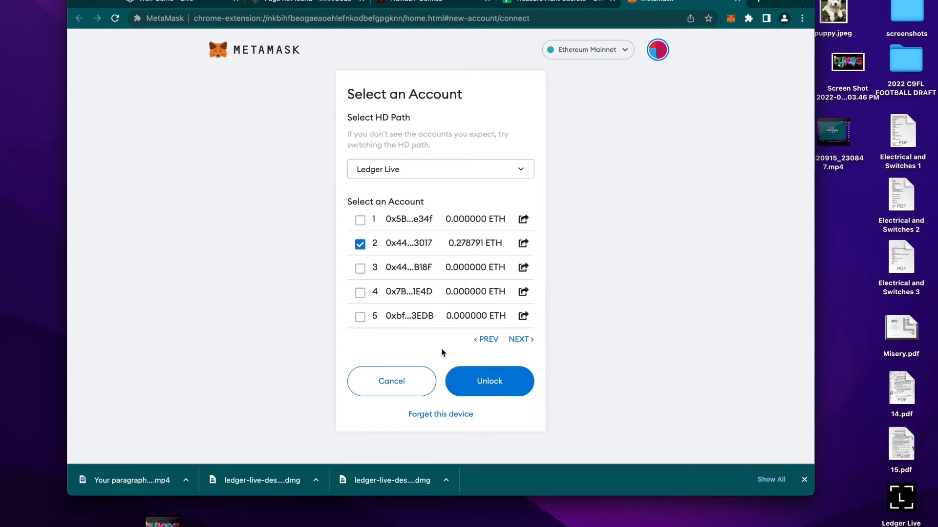
pyautogui.click(500, 379)
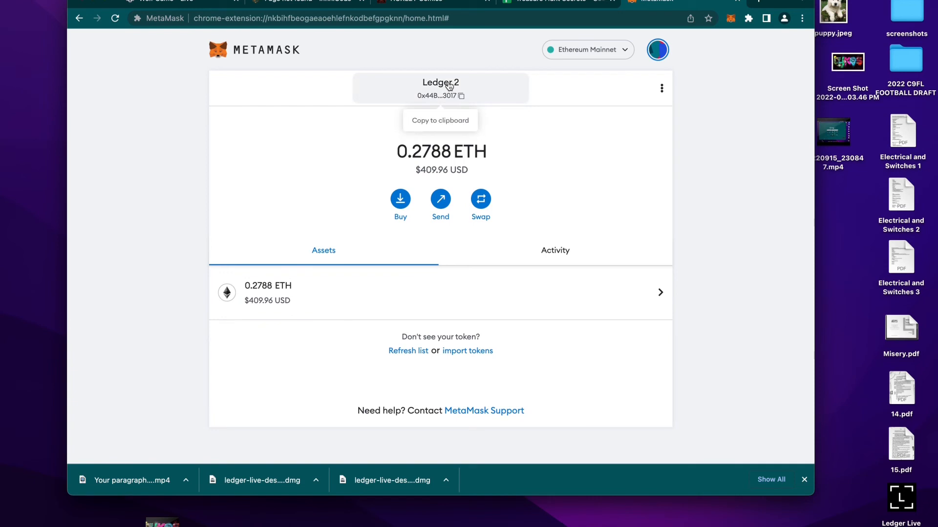
# Step: Check the account list and Ledger 2 options showing 0.2788 ETH beside Account 1, then go to Firefox
pyautogui.click(659, 54)
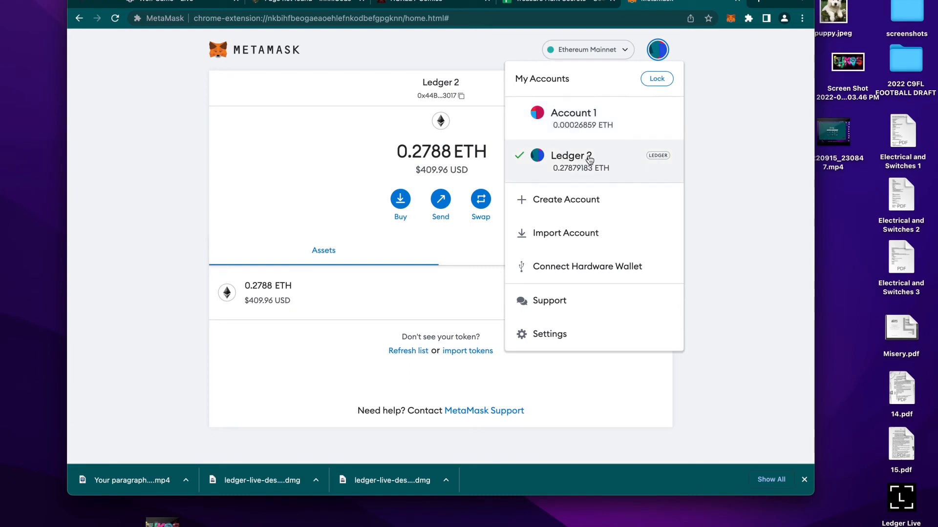
pyautogui.click(500, 127)
pyautogui.click(662, 89)
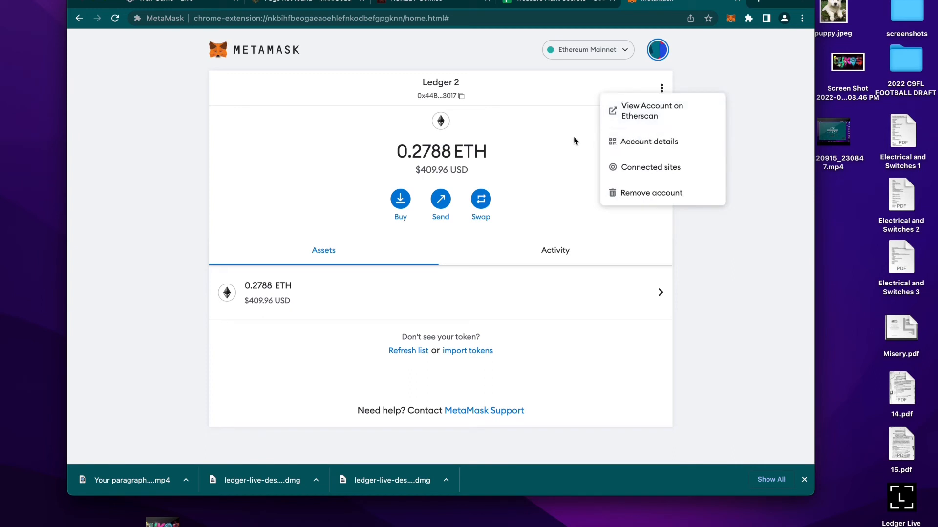
pyautogui.click(545, 143)
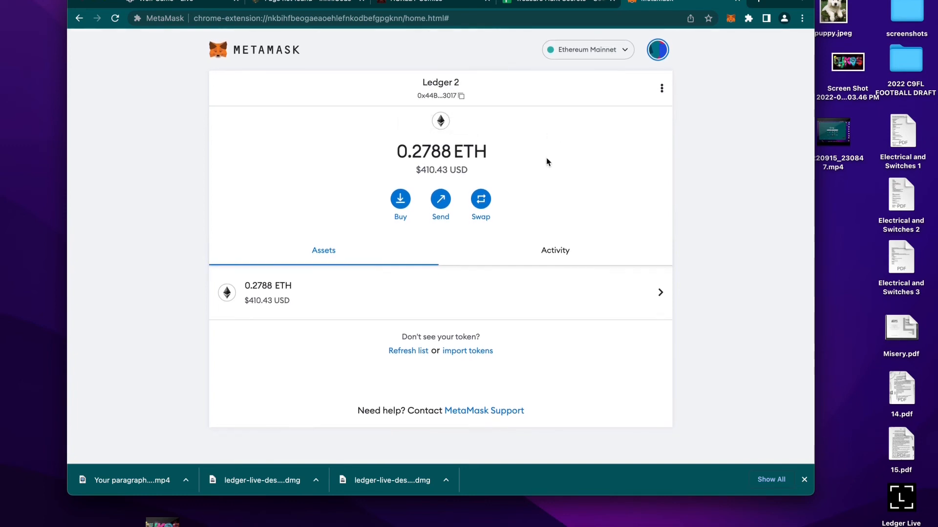
pyautogui.click(655, 53)
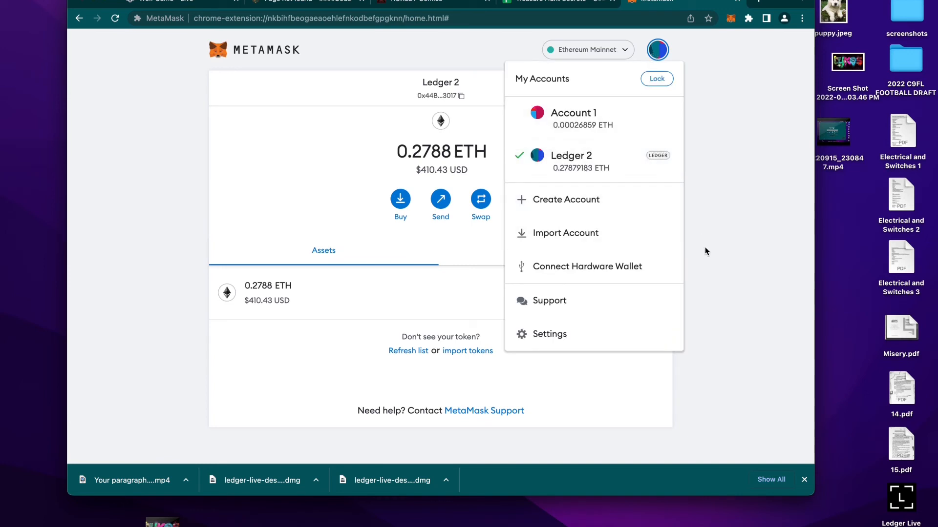
pyautogui.click(358, 154)
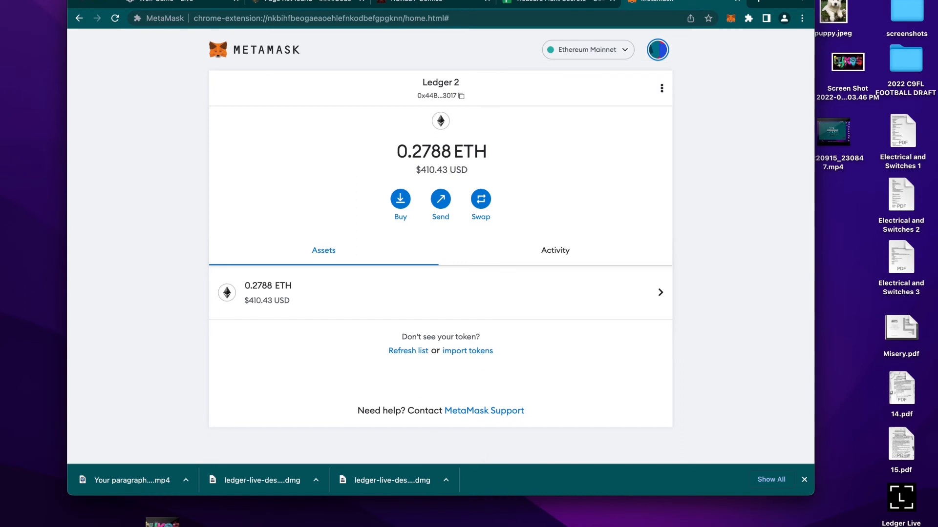
pyautogui.click(551, 513)
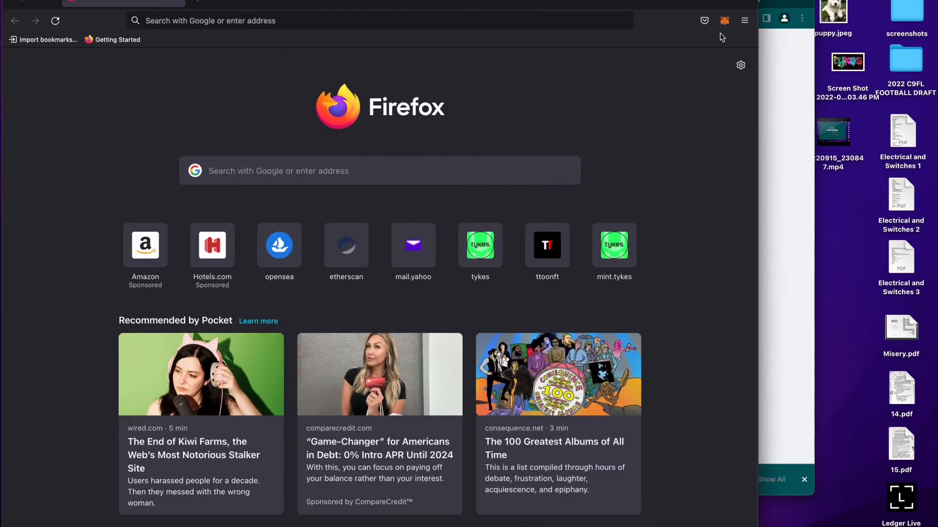
# Step: Open Firefox's MetaMask and view the account list: Account 1 and Ledger 2 with 0.27879183 ETH
pyautogui.click(724, 21)
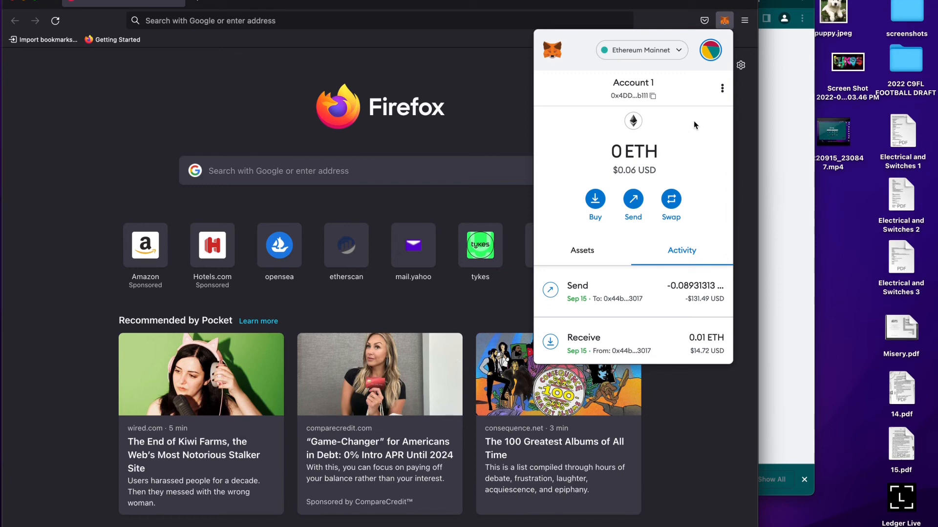
pyautogui.click(721, 90)
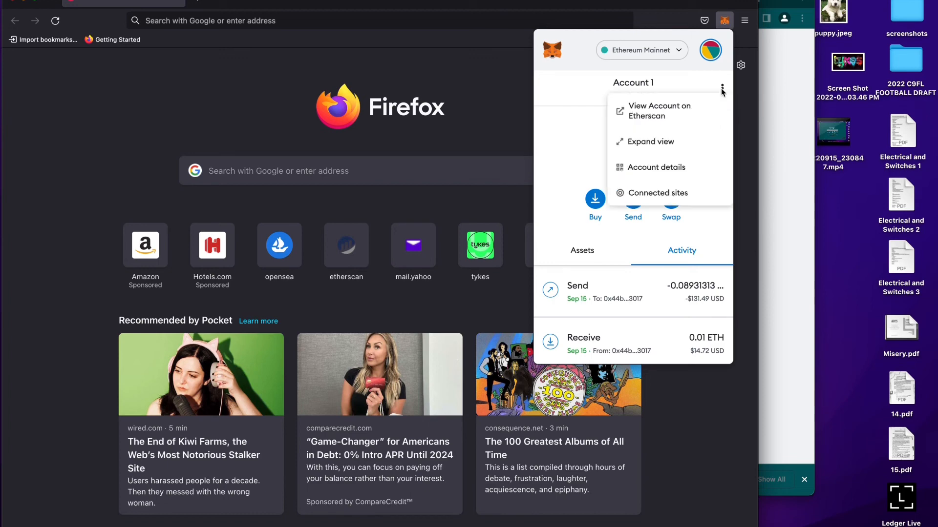
pyautogui.click(713, 87)
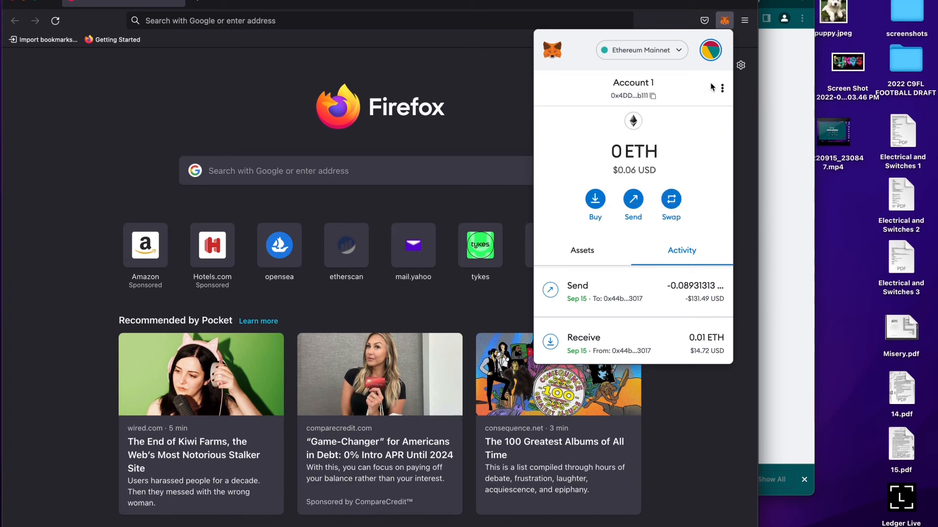
pyautogui.click(711, 57)
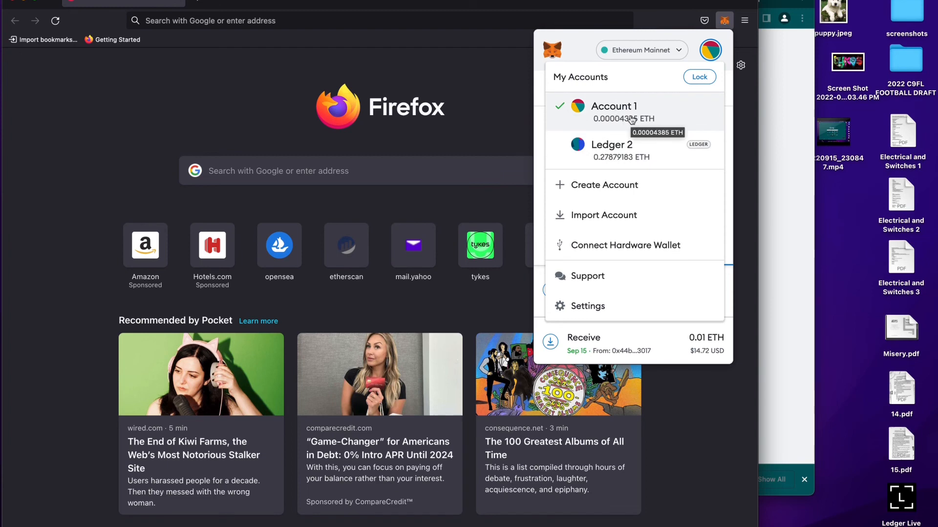
# Step: Bring Chrome's MetaMask forward and open My Accounts showing Ledger 2 with 0.2788 ETH
pyautogui.click(786, 111)
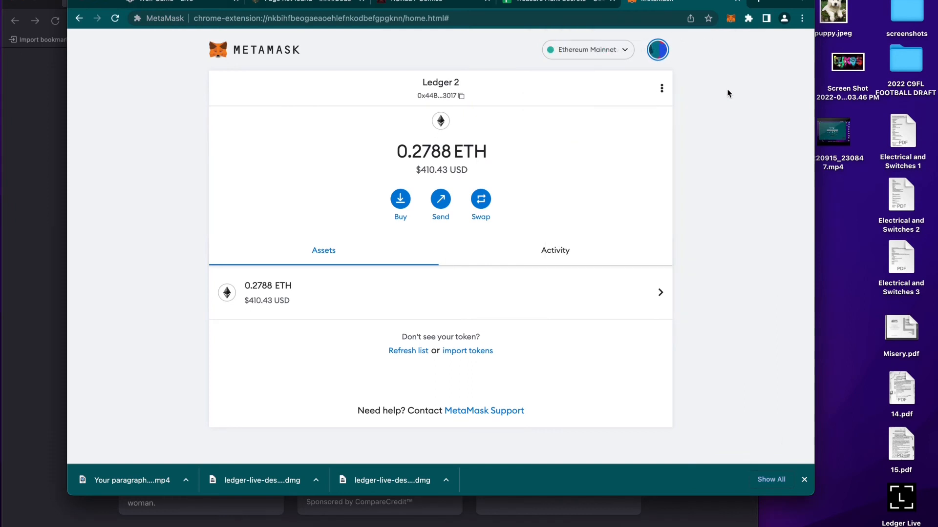
pyautogui.click(657, 49)
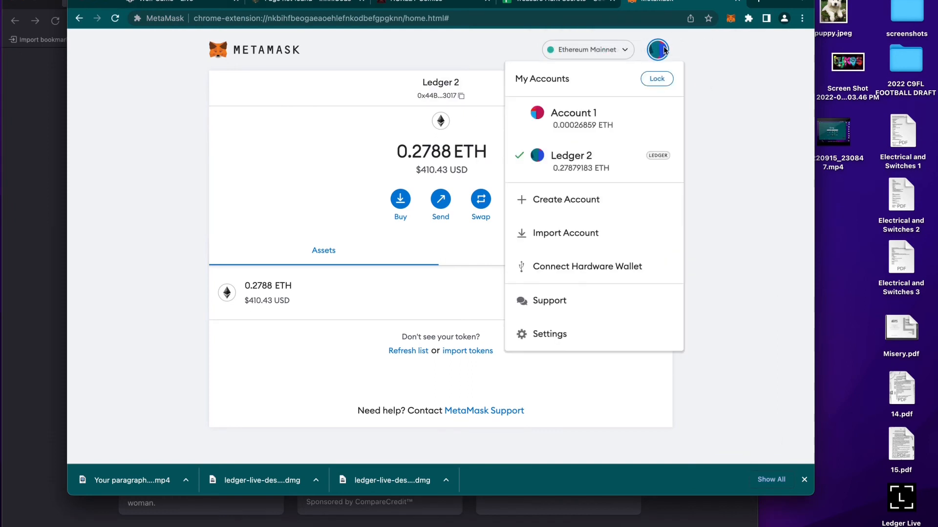